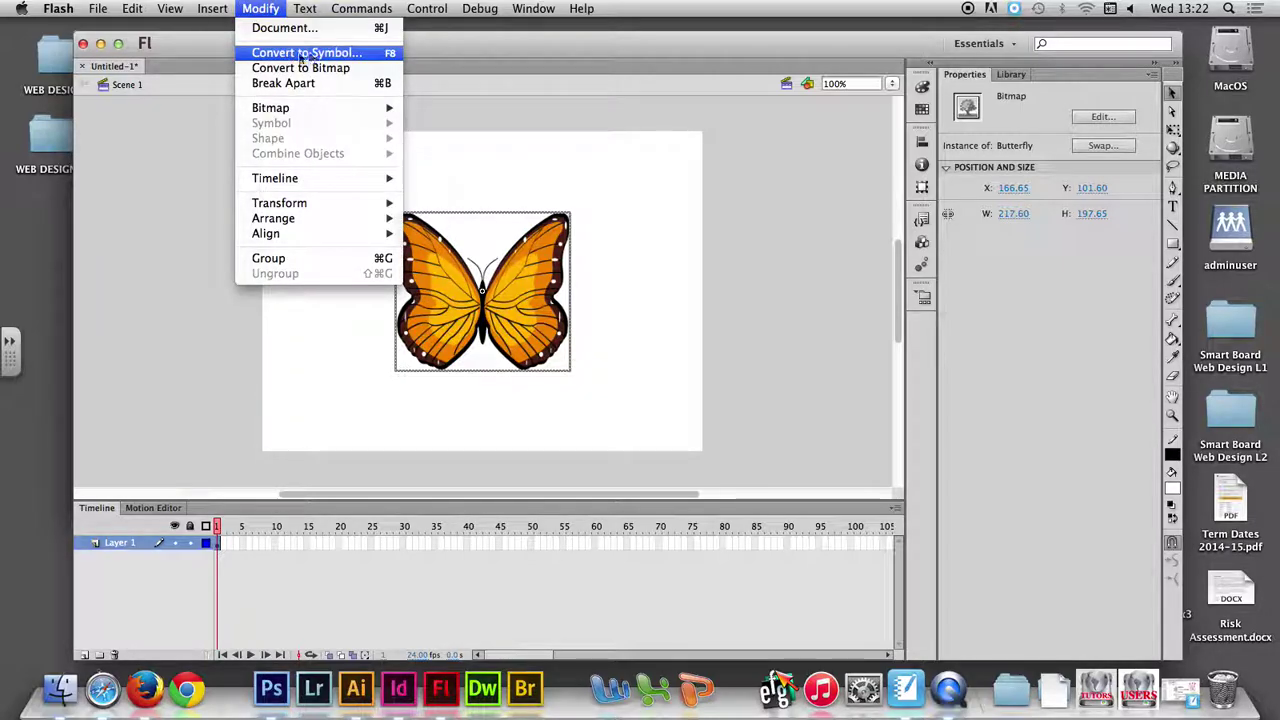
Step: Convert the butterfly bitmap to a Movie Clip symbol, keeping the name Symbol 1 and the centre registration point
{"action": "left_click", "coordinate": [330, 55]}
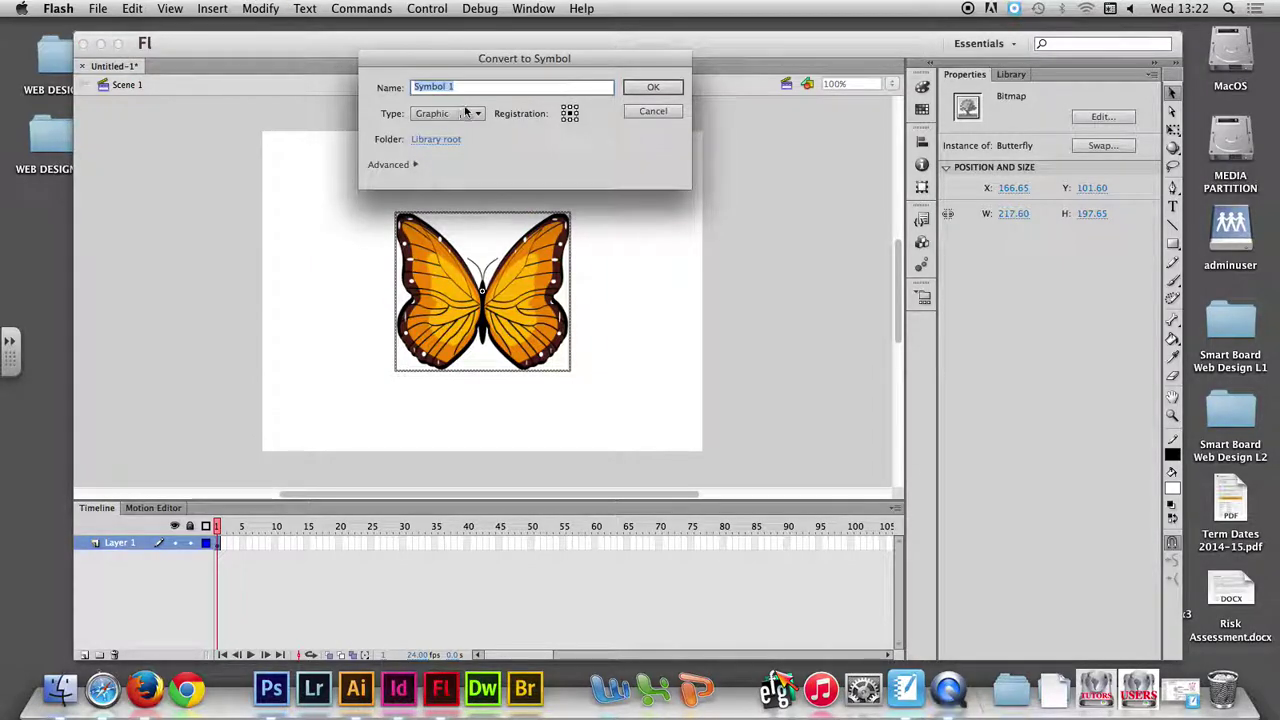
{"action": "left_click", "coordinate": [462, 87]}
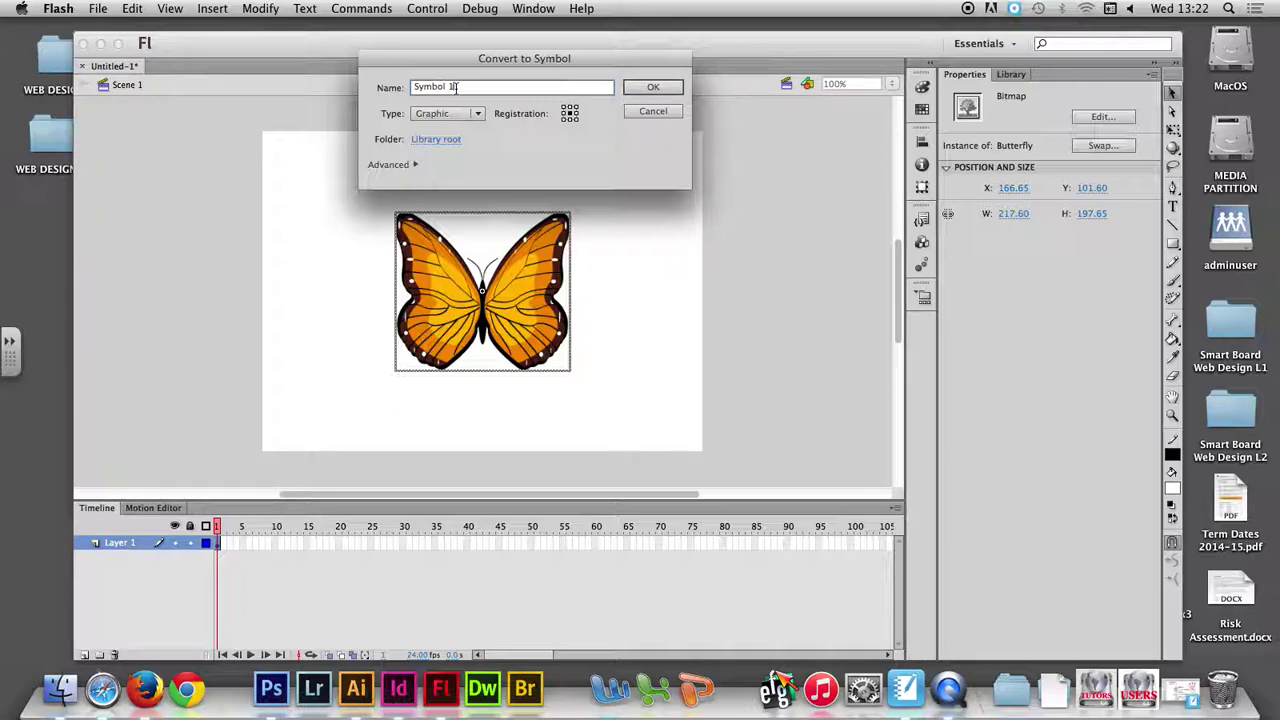
{"action": "left_click", "coordinate": [447, 140]}
{"action": "left_click", "coordinate": [478, 115]}
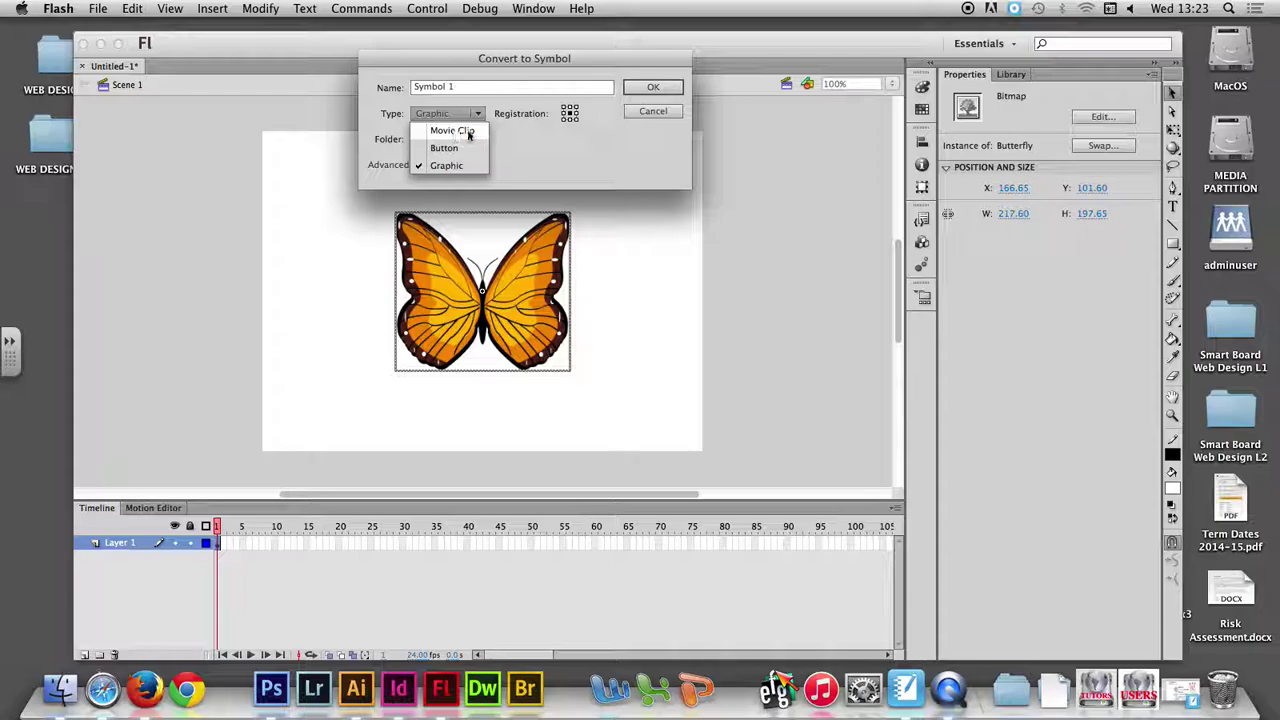
{"action": "left_click", "coordinate": [467, 131]}
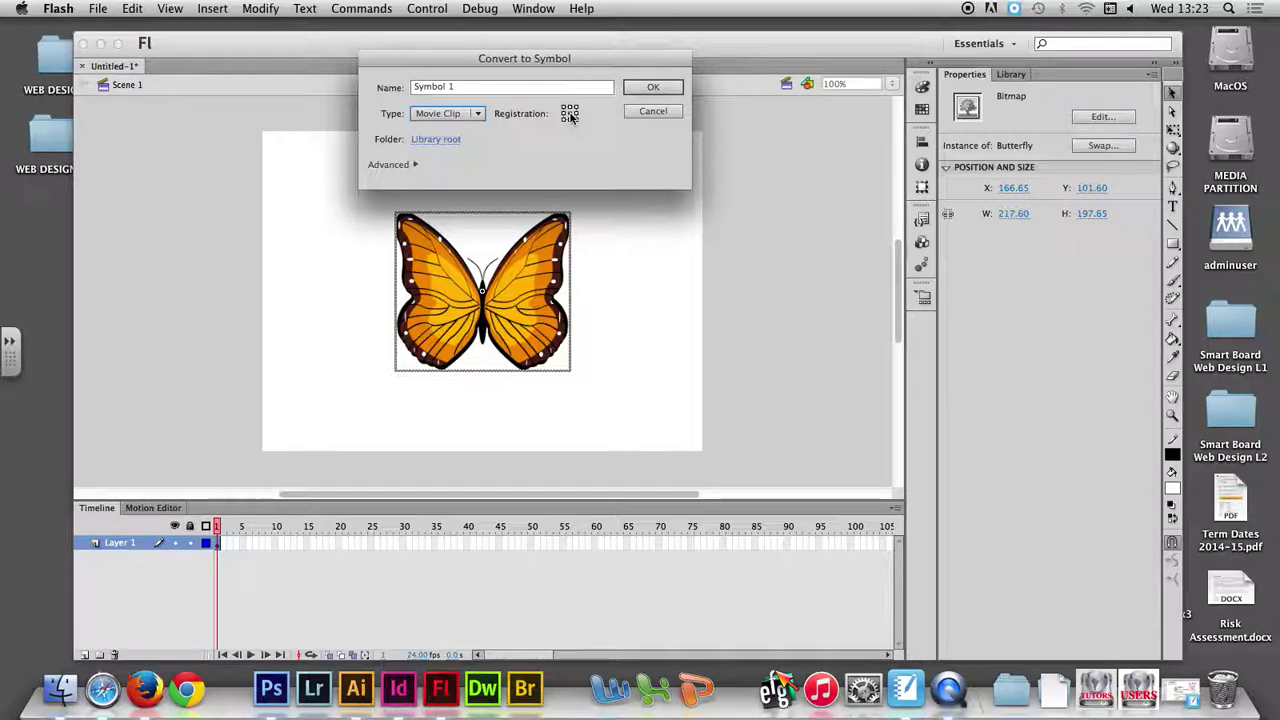
{"action": "left_click", "coordinate": [645, 90]}
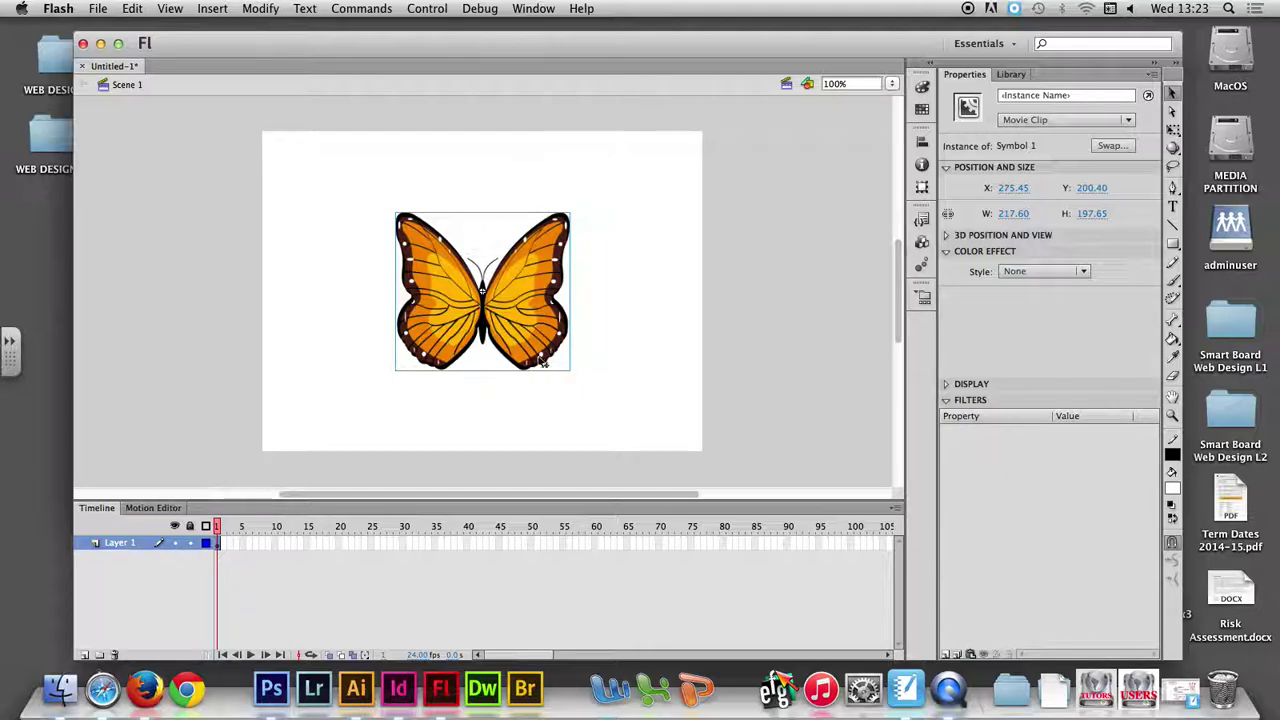
Step: Open the butterfly symbol for editing and insert keyframes at frames 5 and 10 of Layer 1
{"action": "double_click", "coordinate": [442, 250]}
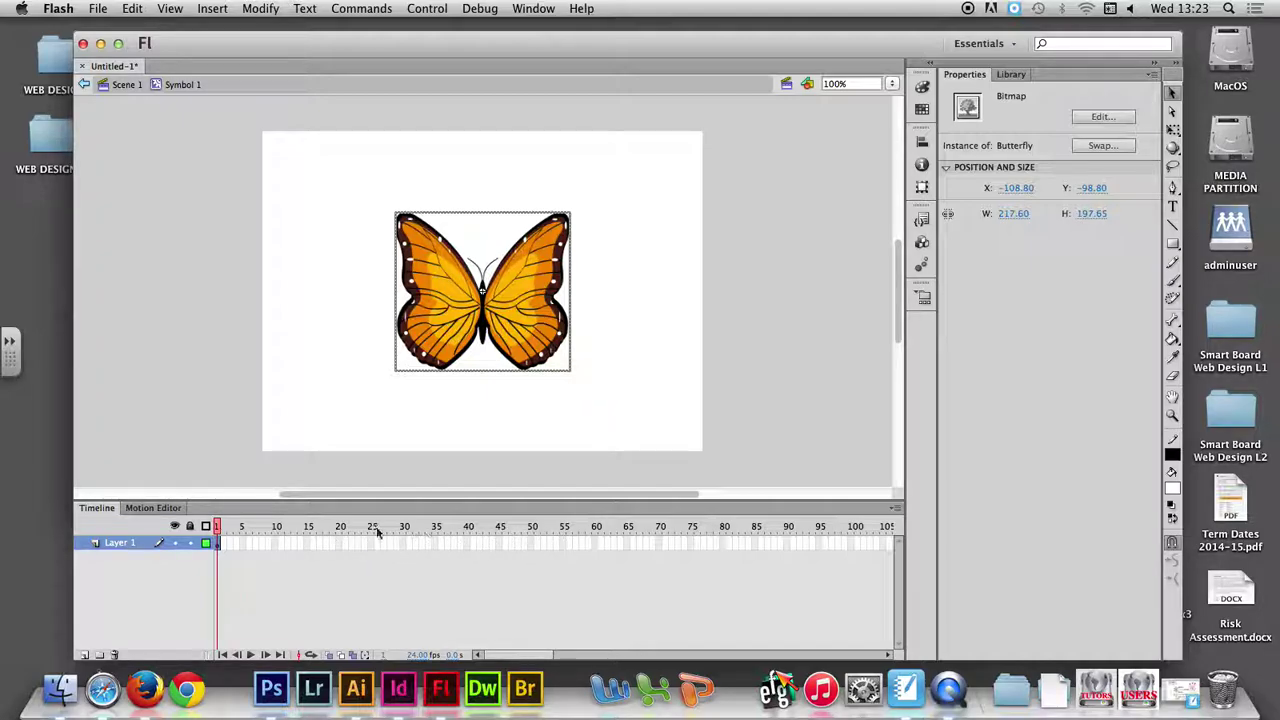
{"action": "left_click", "coordinate": [242, 544]}
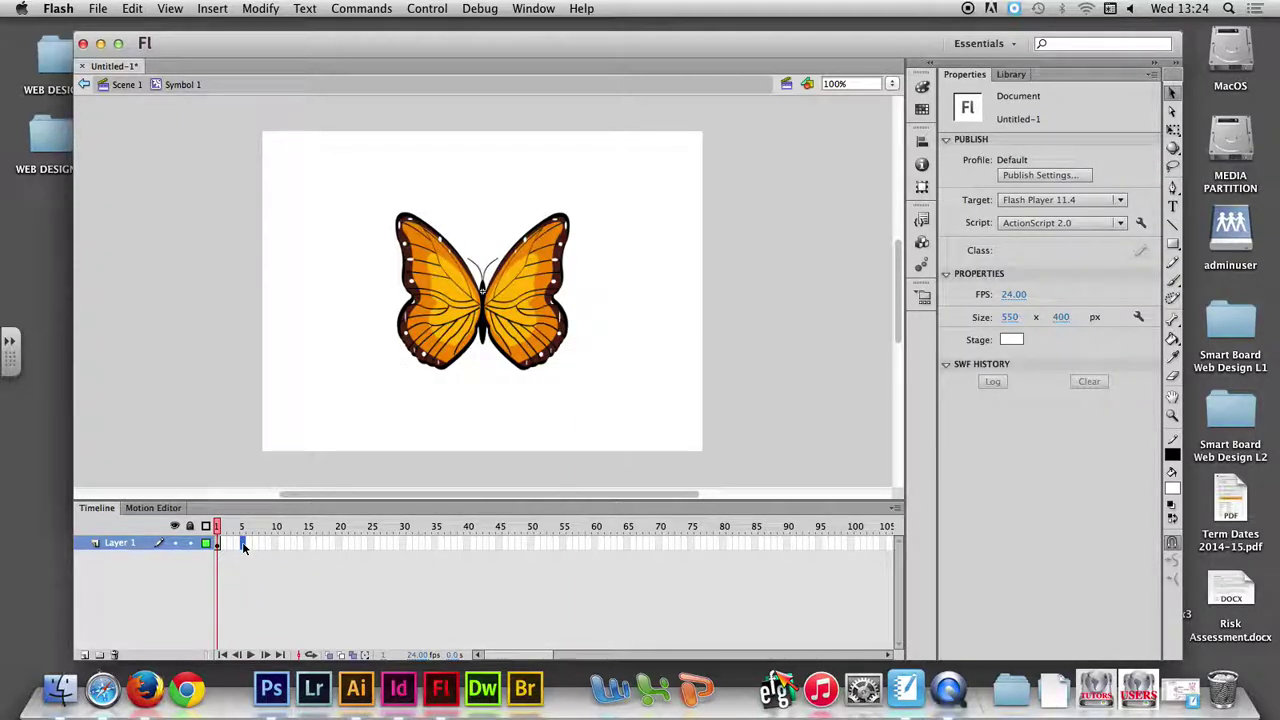
{"action": "key", "text": "F6"}
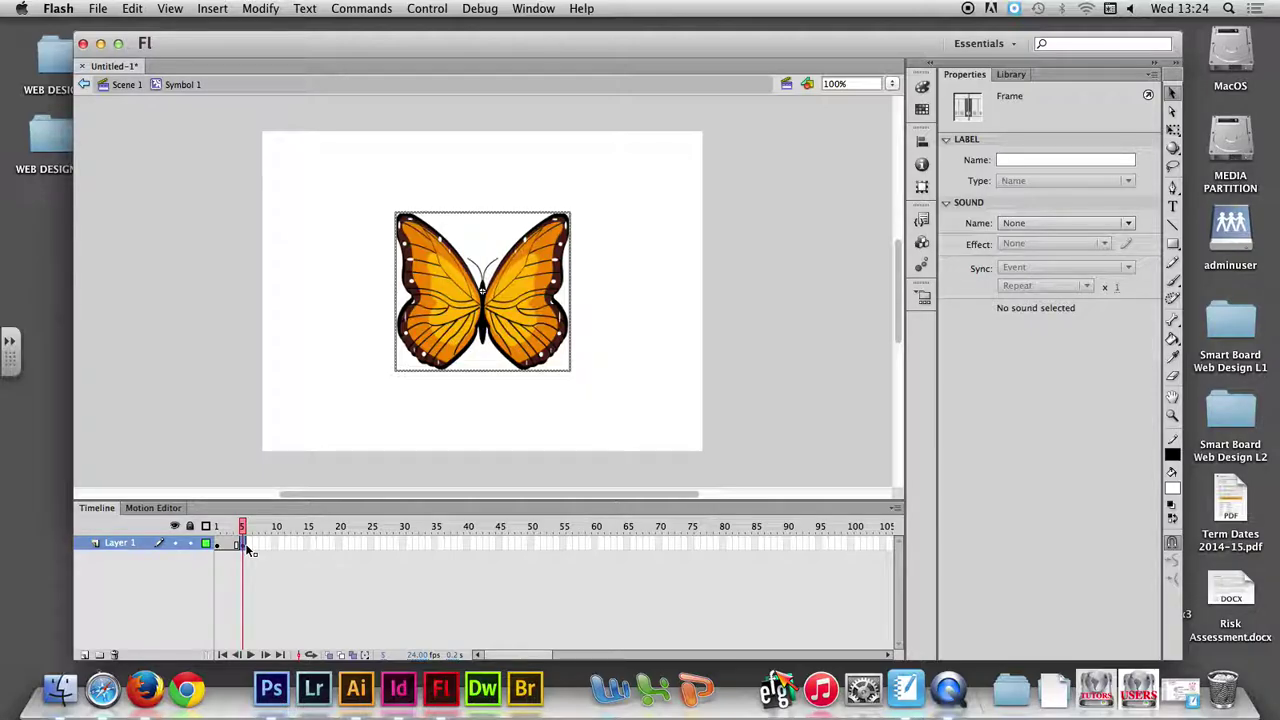
{"action": "left_click", "coordinate": [277, 544]}
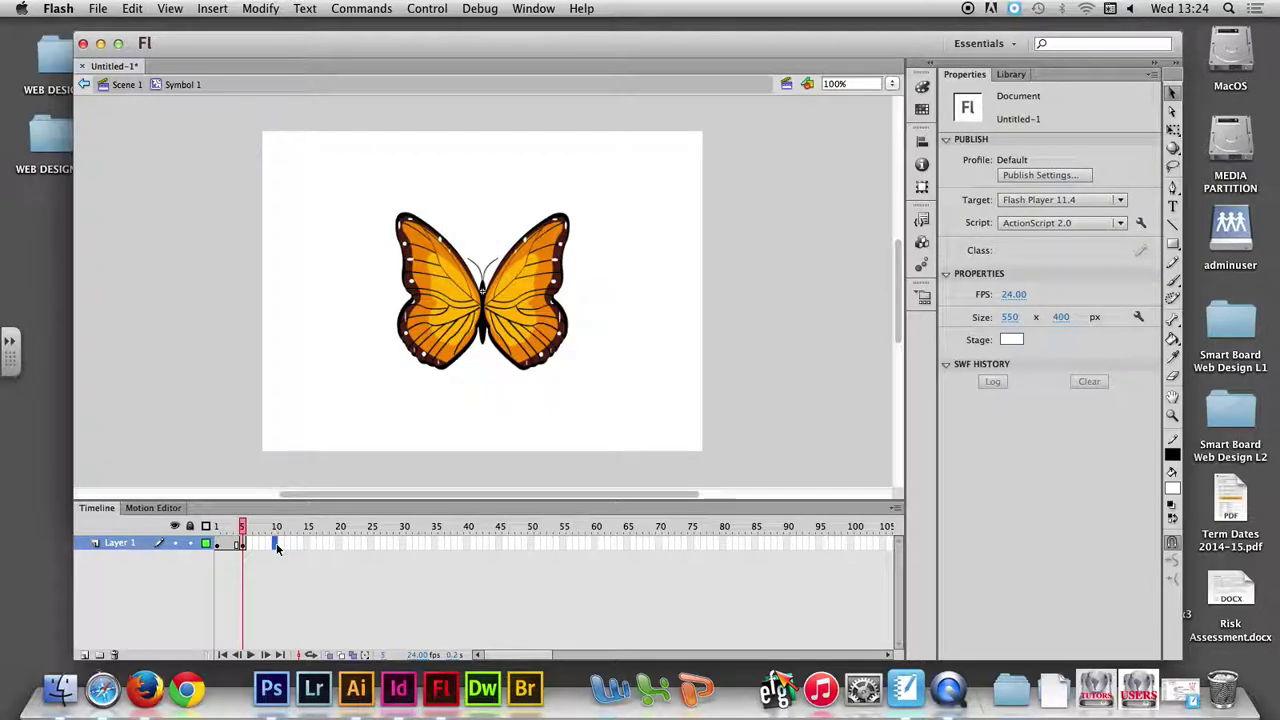
{"action": "key", "text": "F6"}
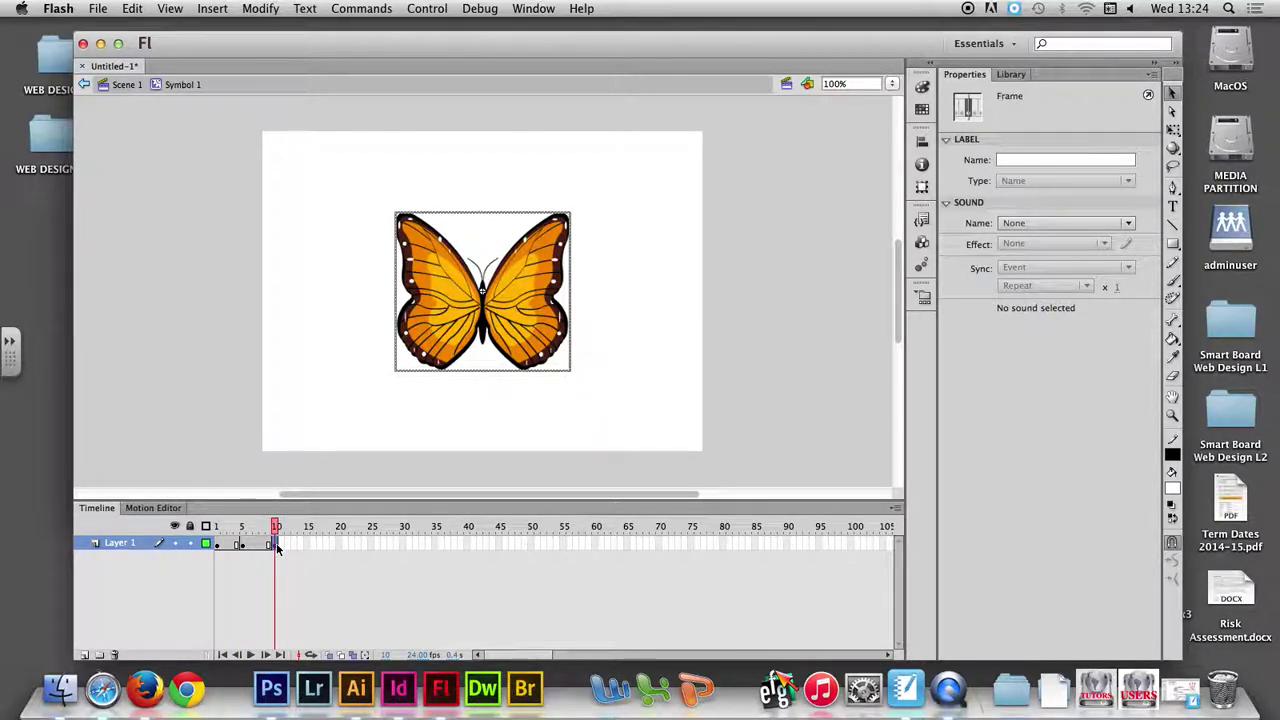
Step: Move the middle keyframe on the symbol's Layer 1 to frame 6
{"action": "left_click", "coordinate": [244, 546]}
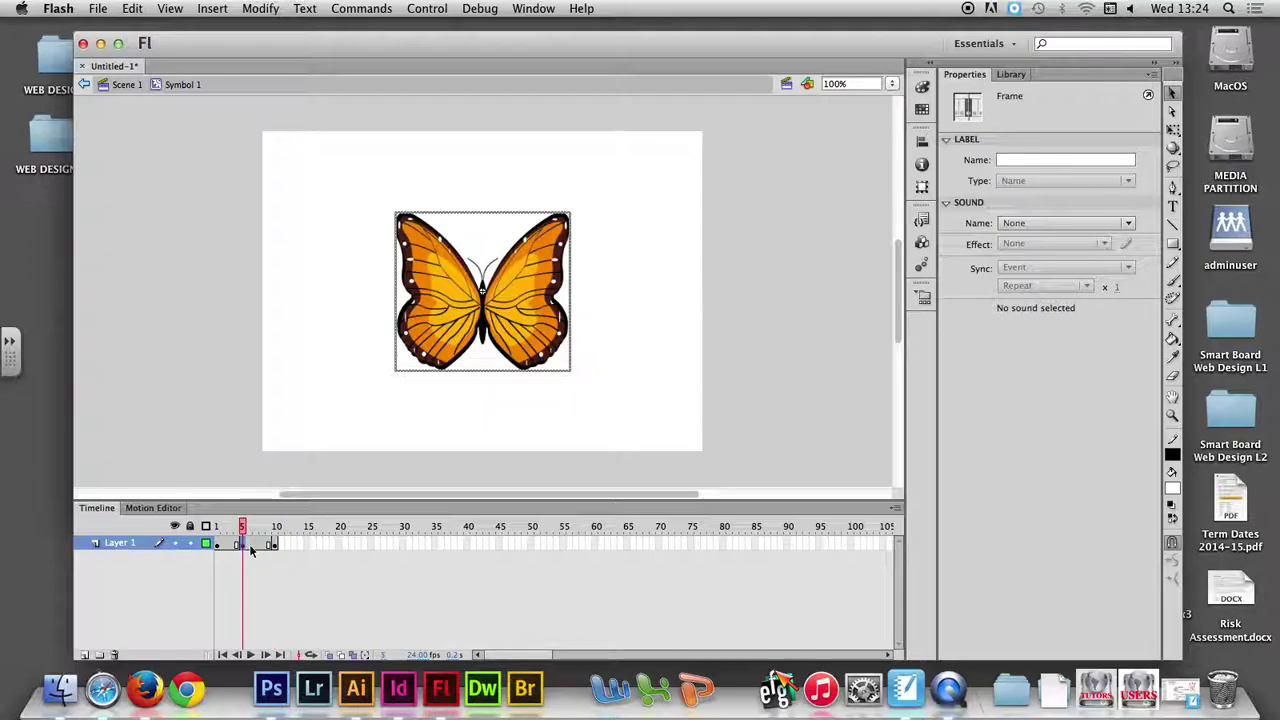
{"action": "left_click", "coordinate": [247, 545]}
{"action": "left_click", "coordinate": [249, 545]}
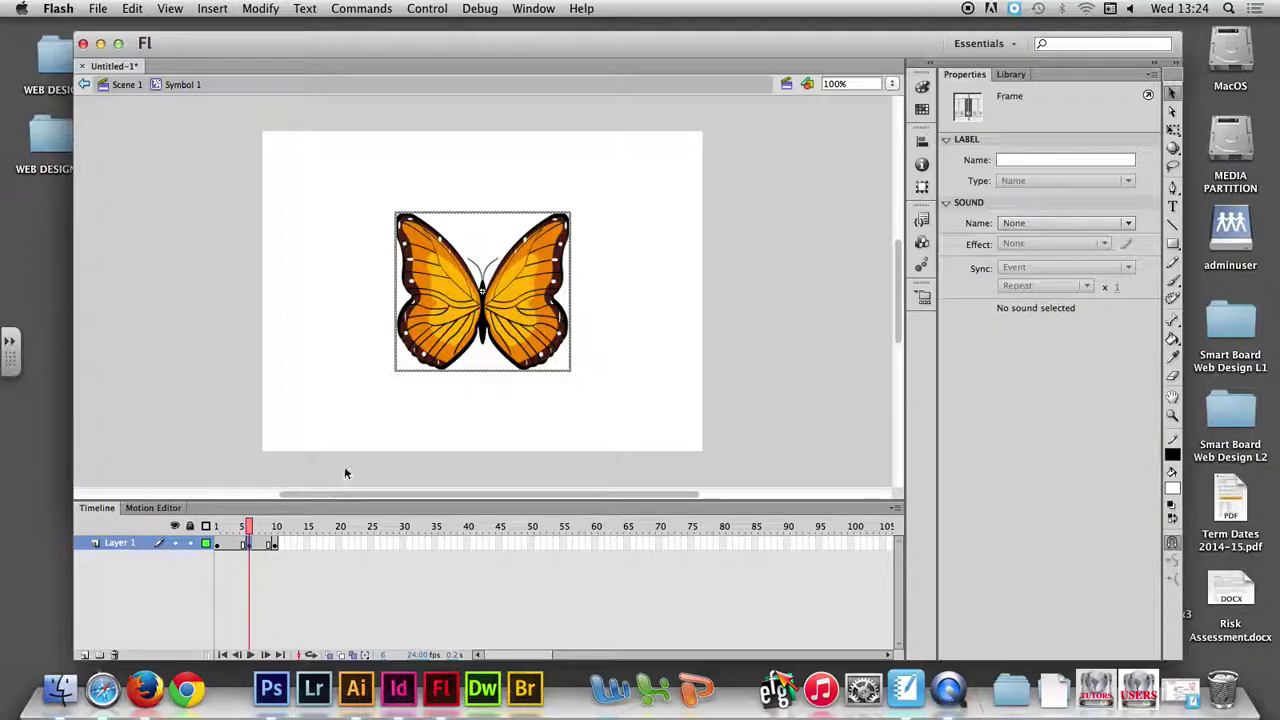
Step: Squash the butterfly horizontally about its centre at frame 6 to a width of about 62 px with Free Transform
{"action": "left_click", "coordinate": [253, 548]}
{"action": "left_click", "coordinate": [518, 289]}
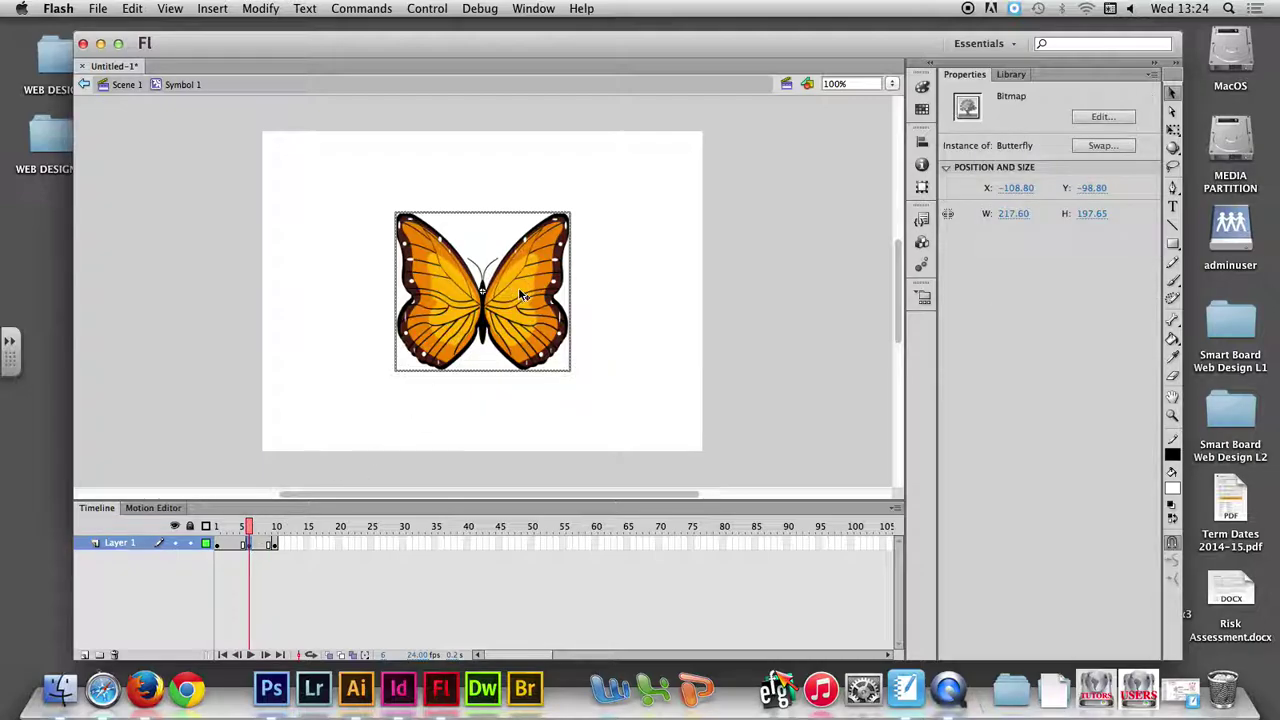
{"action": "left_click", "coordinate": [1173, 130]}
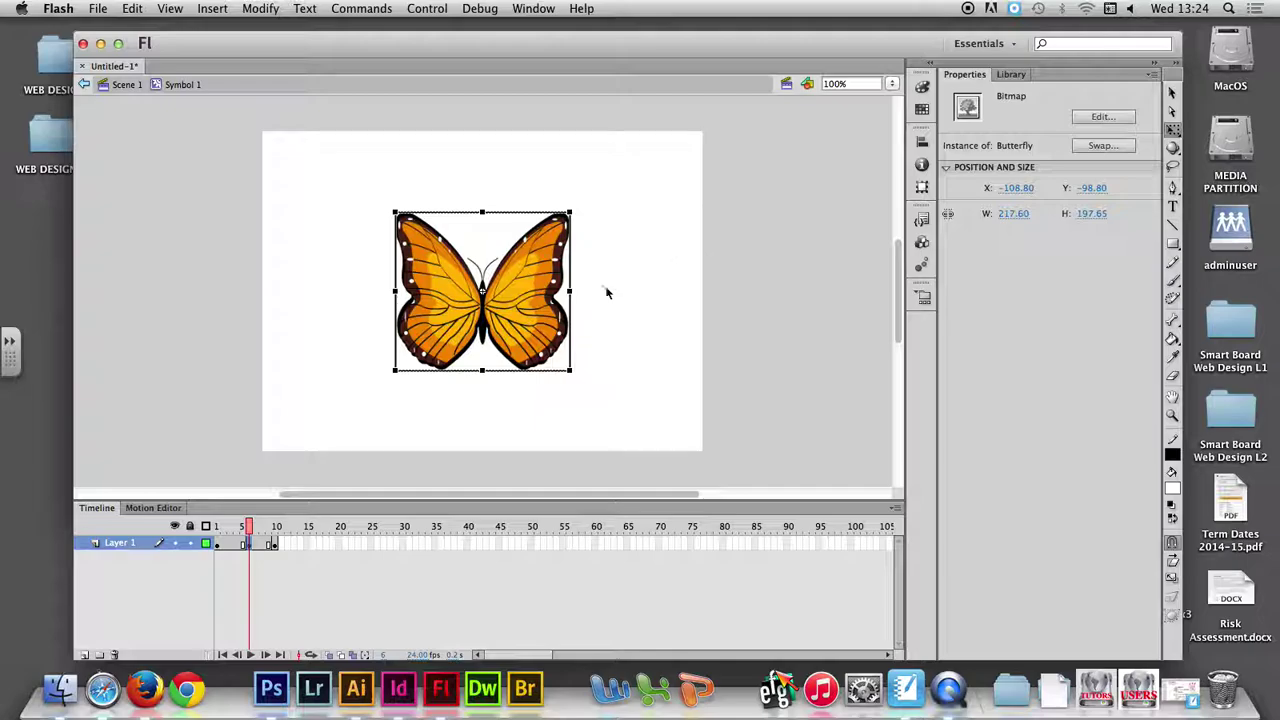
{"action": "left_click_drag", "start_coordinate": [570, 290], "coordinate": [509, 290]}
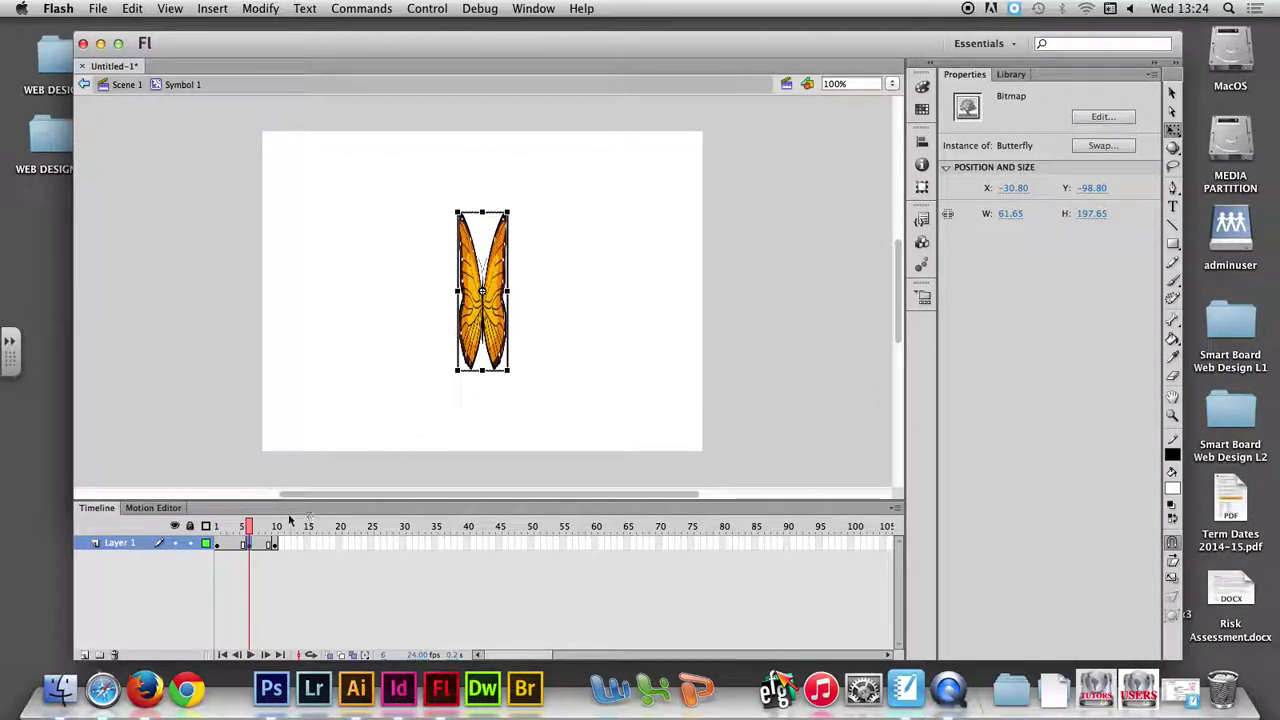
Step: Scrub the playhead from frame 1 through frame 6 to frame 10 to check the wing poses
{"action": "left_click", "coordinate": [217, 527]}
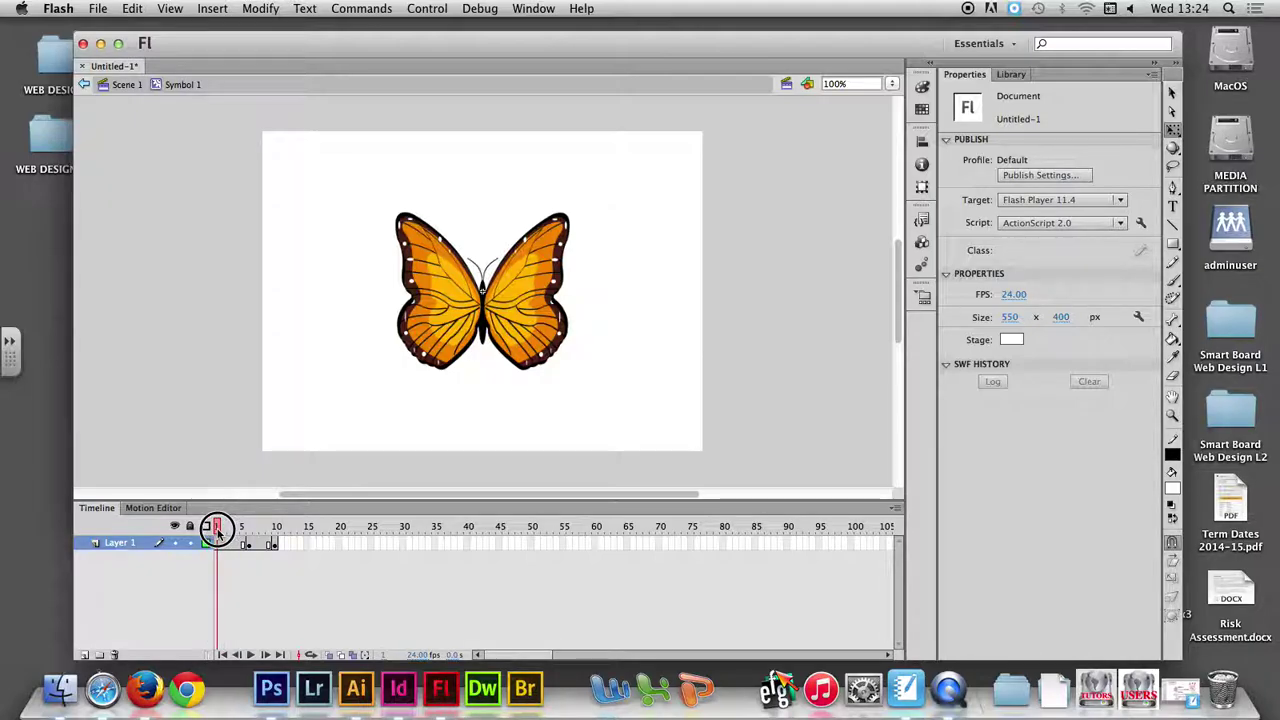
{"action": "left_click_drag", "start_coordinate": [217, 527], "coordinate": [247, 532]}
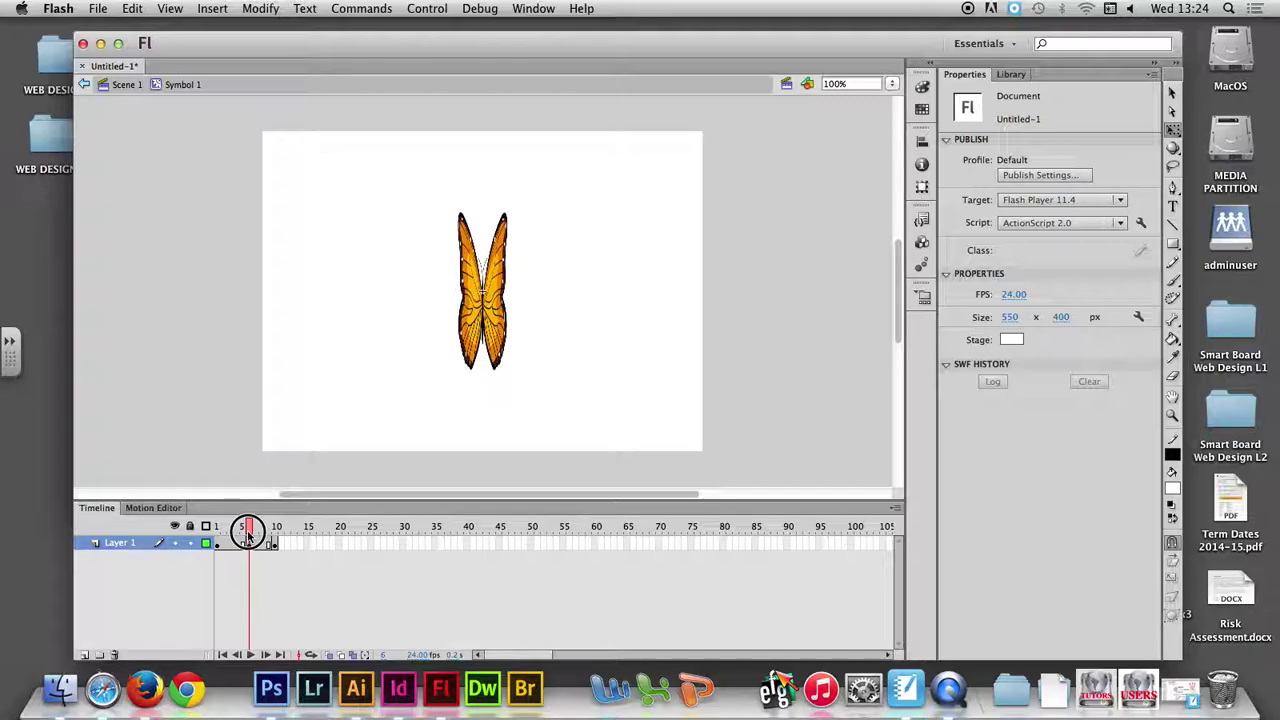
{"action": "left_click_drag", "start_coordinate": [248, 534], "coordinate": [278, 534]}
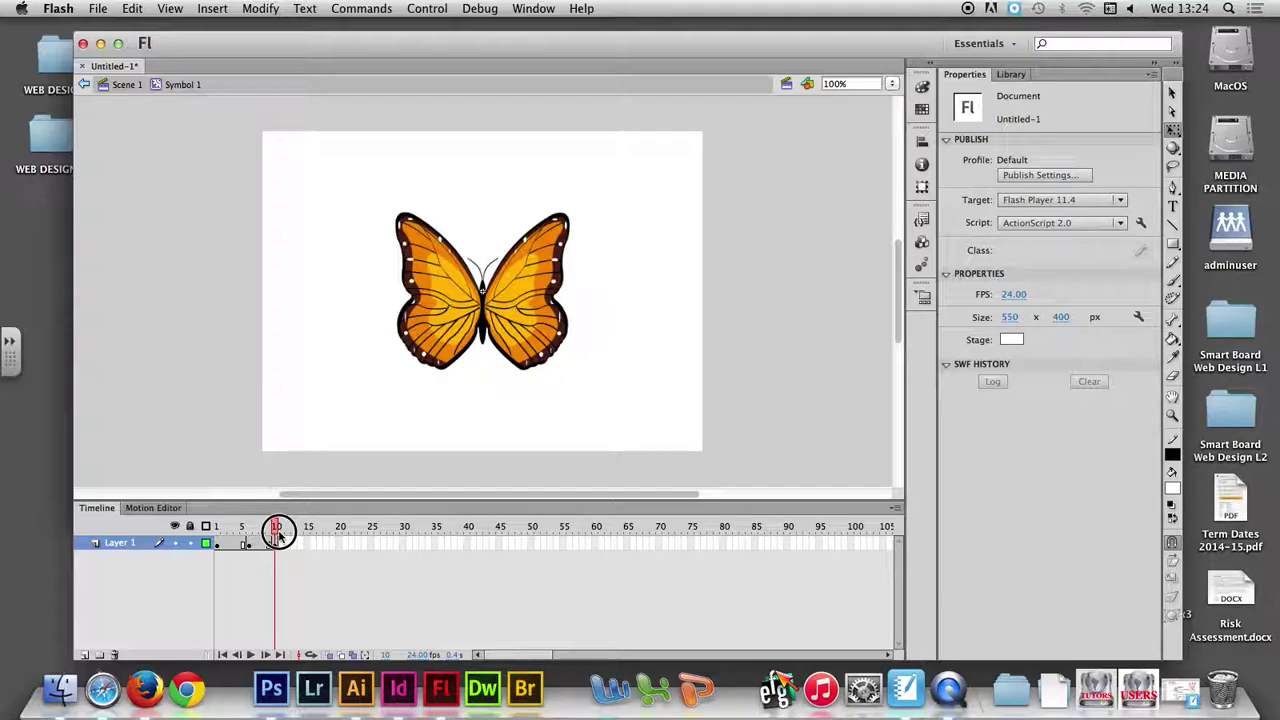
Step: Add classic tweens to both spans of the symbol's Layer 1, from frame 1 to 6 and from frame 6 to 10
{"action": "left_click", "coordinate": [231, 545]}
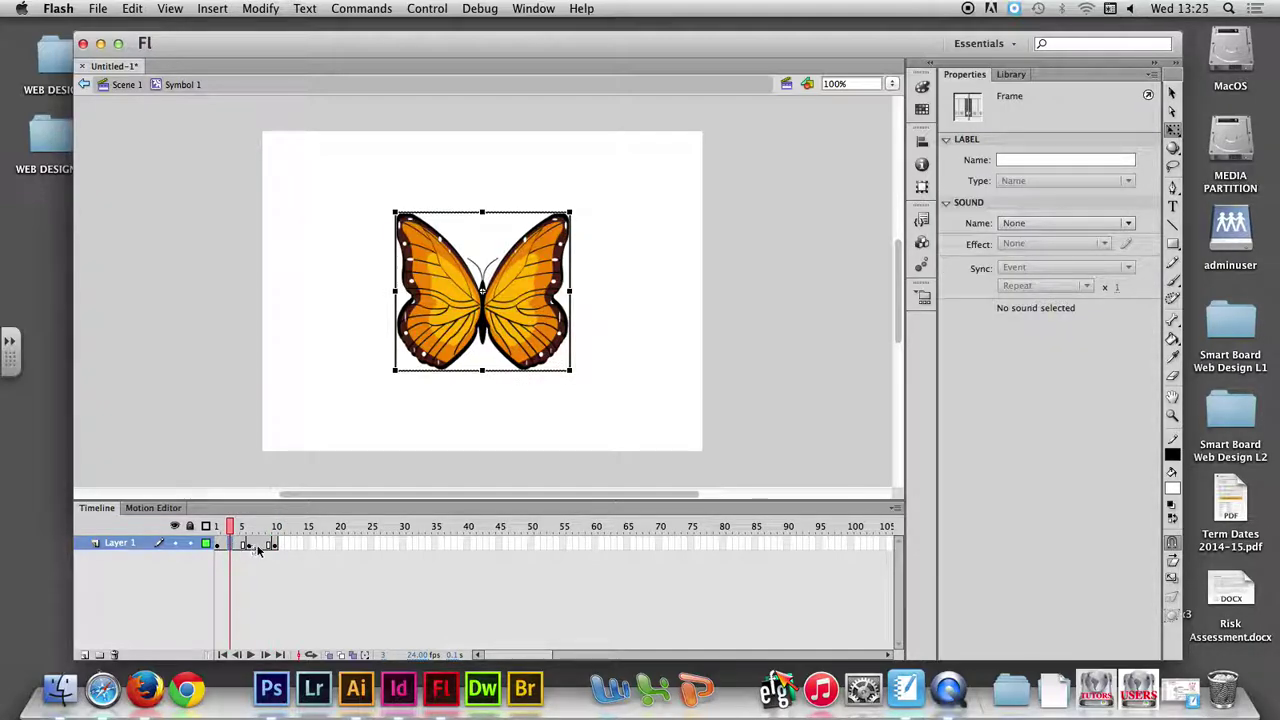
{"action": "left_click", "coordinate": [258, 545]}
{"action": "left_click", "coordinate": [232, 544]}
{"action": "left_click", "coordinate": [225, 9]}
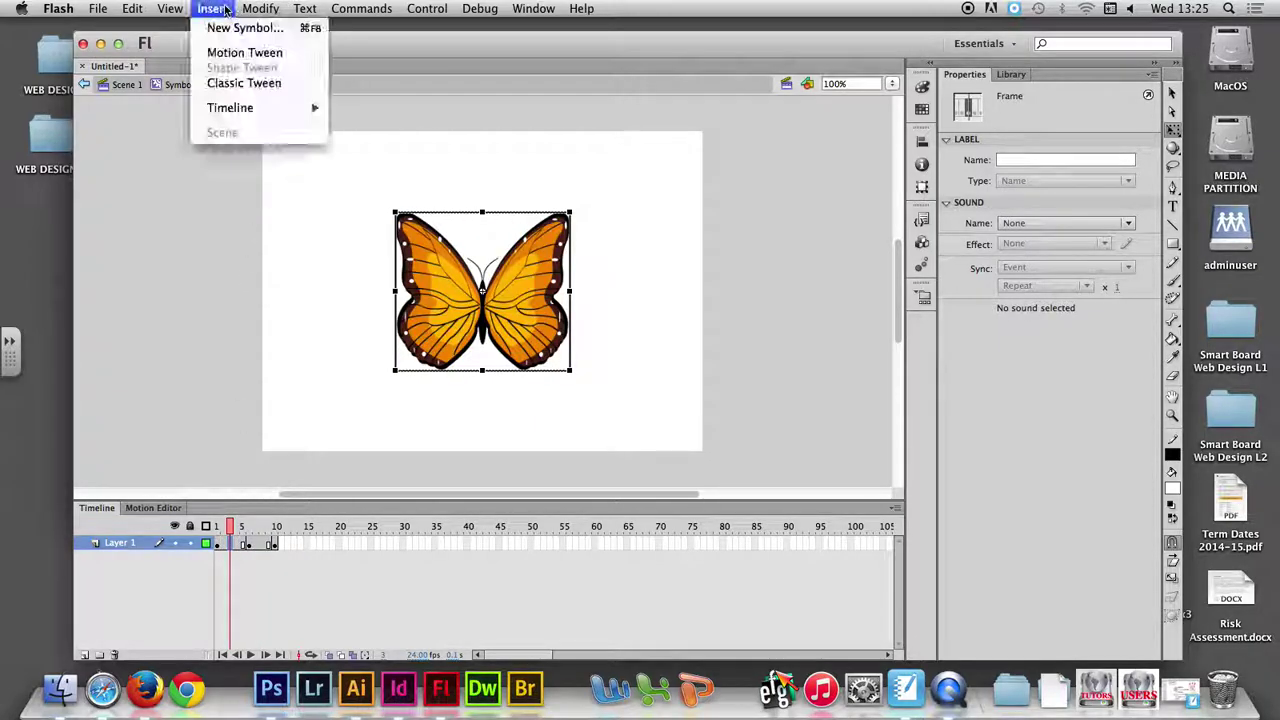
{"action": "left_click", "coordinate": [240, 85]}
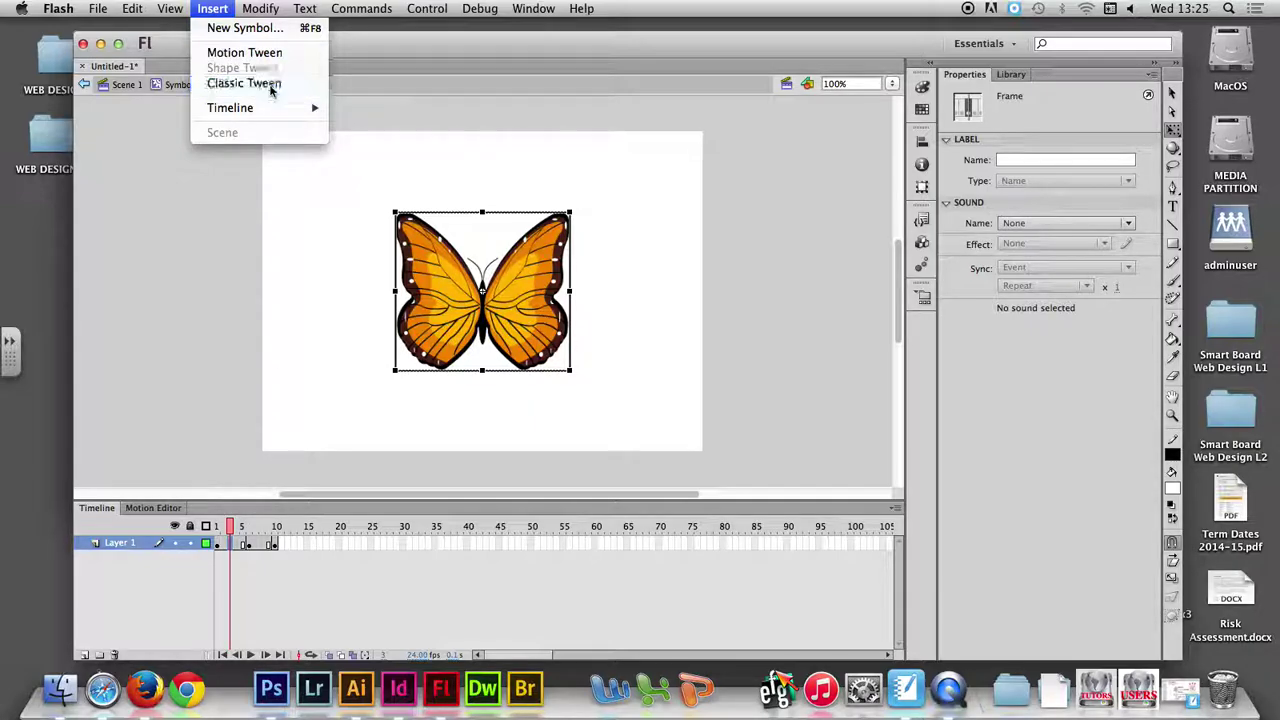
{"action": "left_click", "coordinate": [254, 543]}
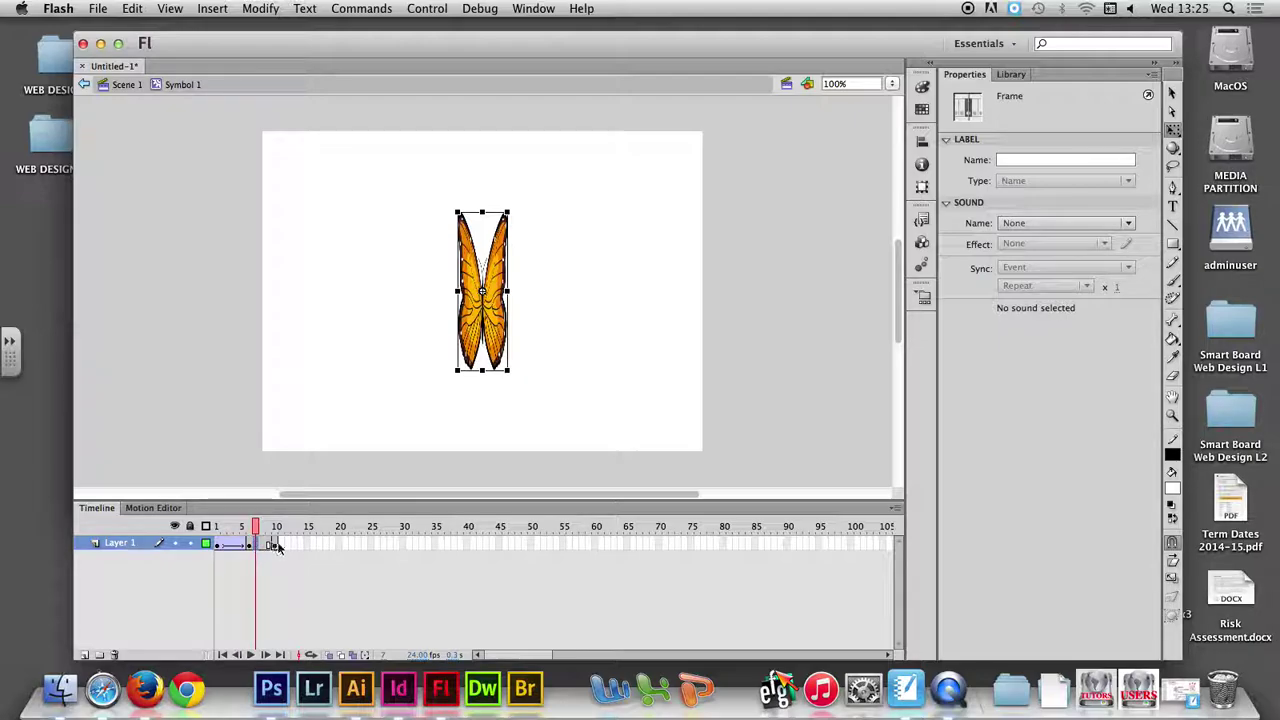
{"action": "left_click", "coordinate": [212, 9]}
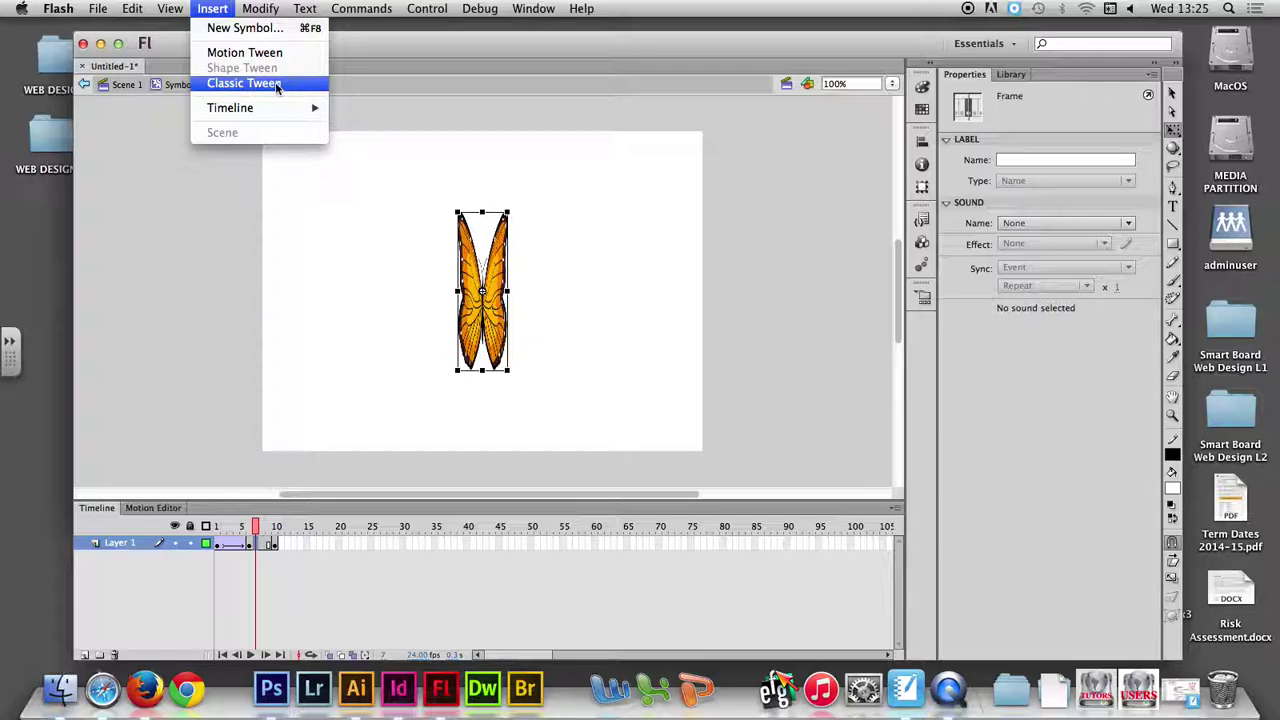
{"action": "left_click", "coordinate": [284, 86]}
Step: Scrub and play the symbol's timeline to preview the tweened wing flap
{"action": "mouse_move", "coordinate": [255, 527]}
{"action": "left_mouse_down"}
{"action": "mouse_move", "coordinate": [222, 528]}
{"action": "mouse_move", "coordinate": [275, 529]}
{"action": "left_mouse_up"}
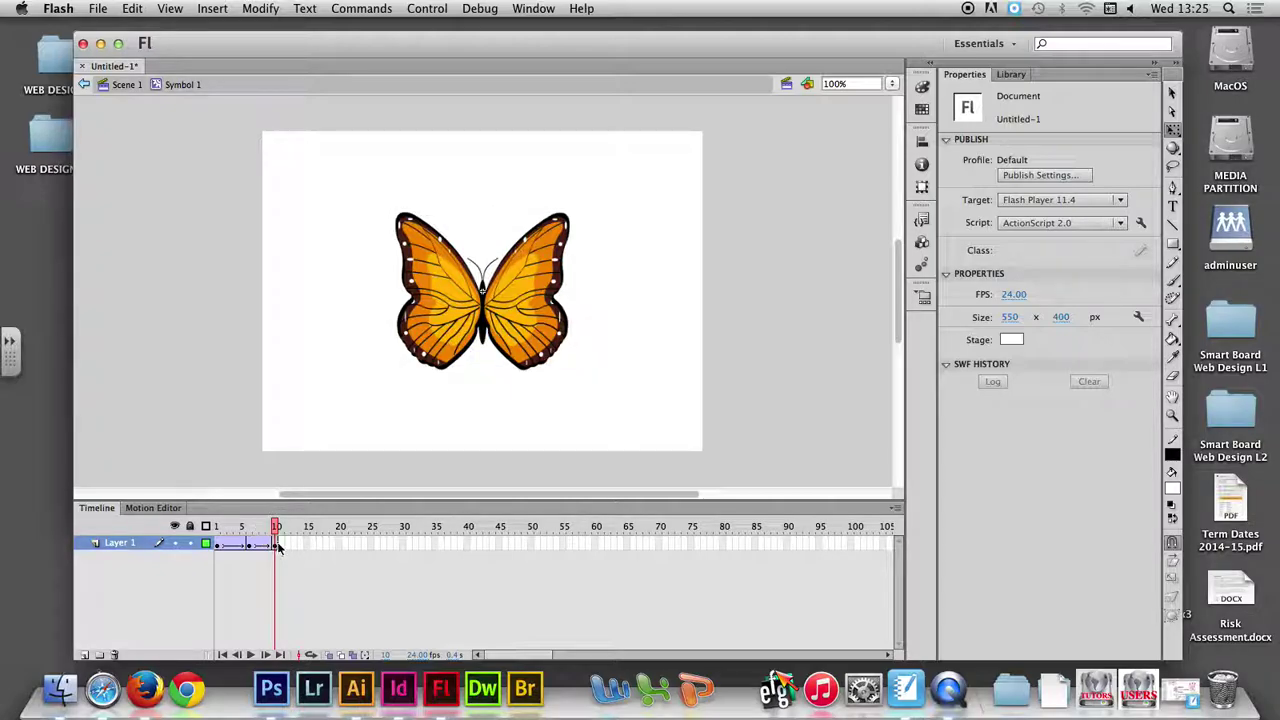
{"action": "left_click", "coordinate": [277, 545]}
{"action": "mouse_move", "coordinate": [276, 528]}
{"action": "left_mouse_down"}
{"action": "mouse_move", "coordinate": [217, 528]}
{"action": "mouse_move", "coordinate": [276, 535]}
{"action": "left_mouse_up"}
{"action": "left_click", "coordinate": [278, 544]}
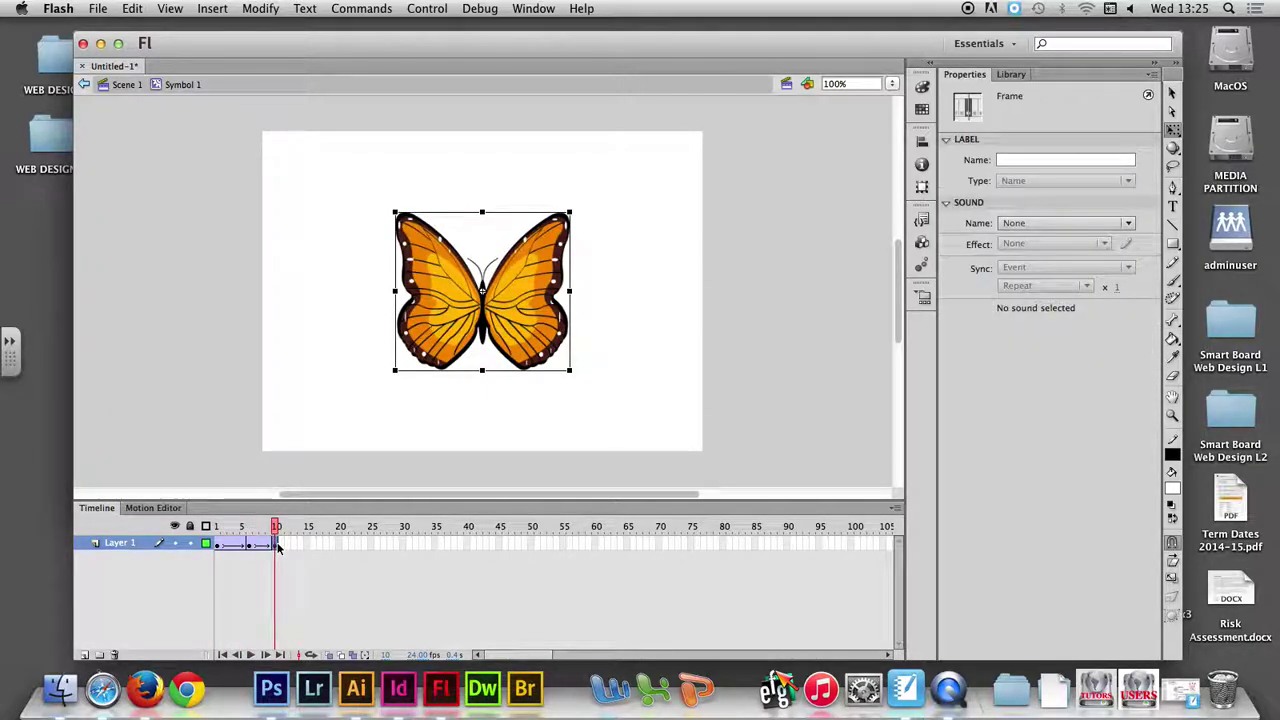
{"action": "left_click", "coordinate": [189, 537]}
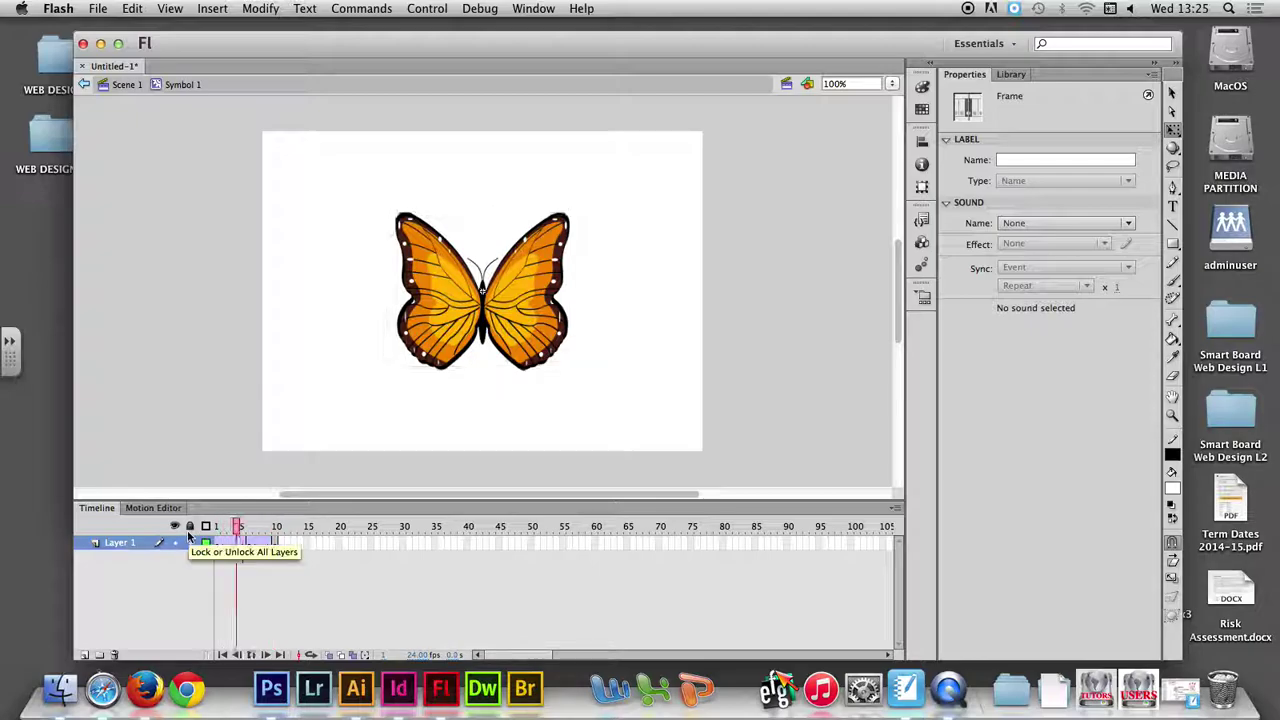
{"action": "left_click", "coordinate": [227, 540]}
{"action": "key", "text": "Return"}
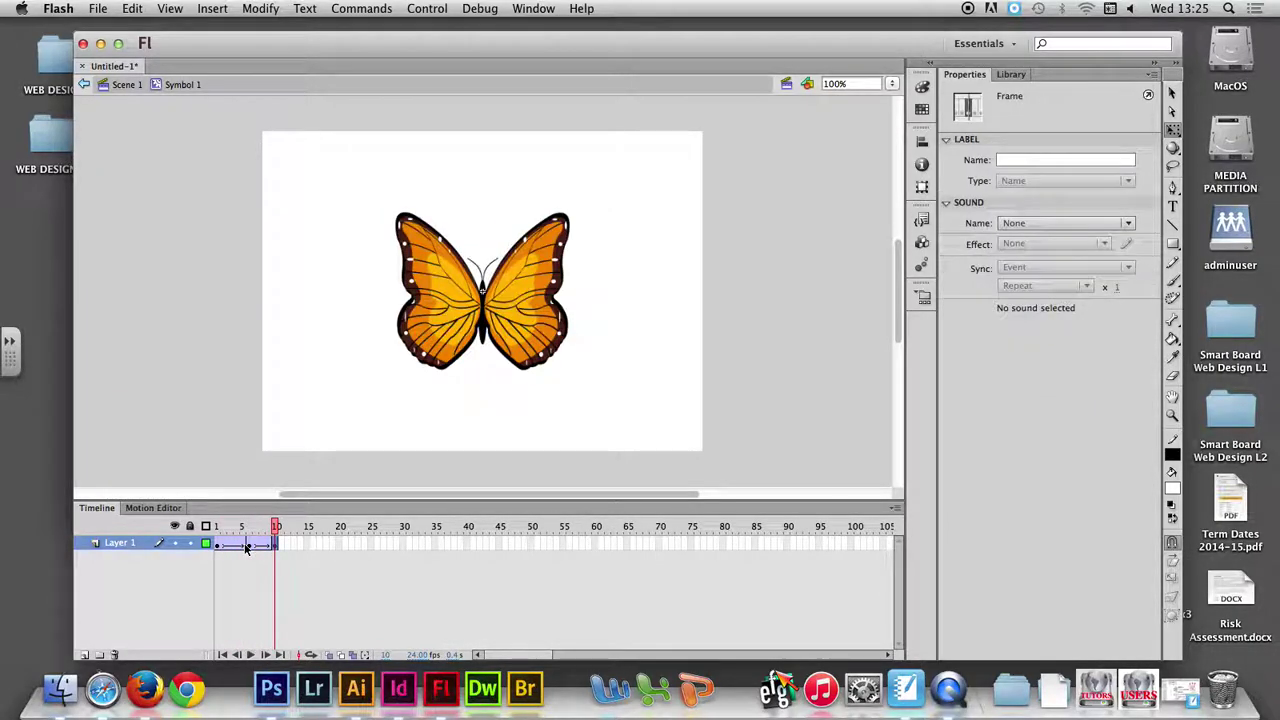
{"action": "left_click_drag", "start_coordinate": [271, 525], "coordinate": [249, 526]}
{"action": "left_click", "coordinate": [427, 8]}
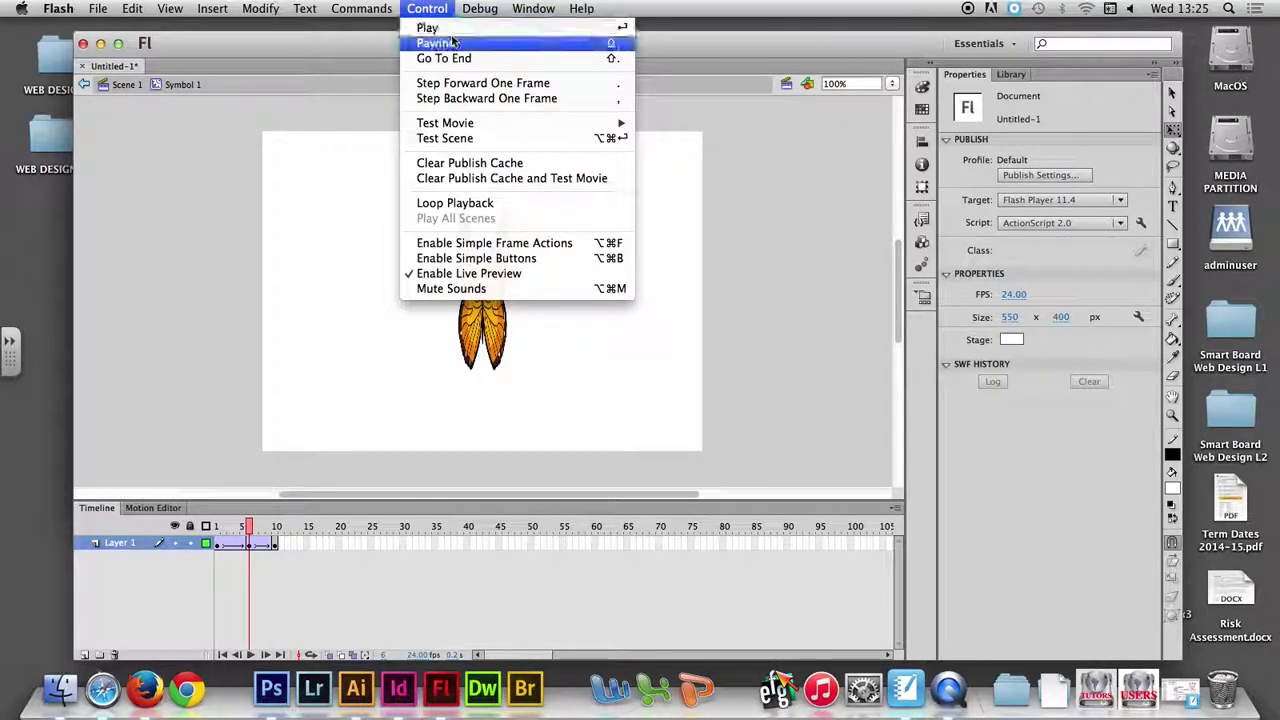
{"action": "left_click", "coordinate": [433, 28]}
Step: Test the movie to watch the butterfly flap in a loop, and close the preview window
{"action": "left_click", "coordinate": [431, 10]}
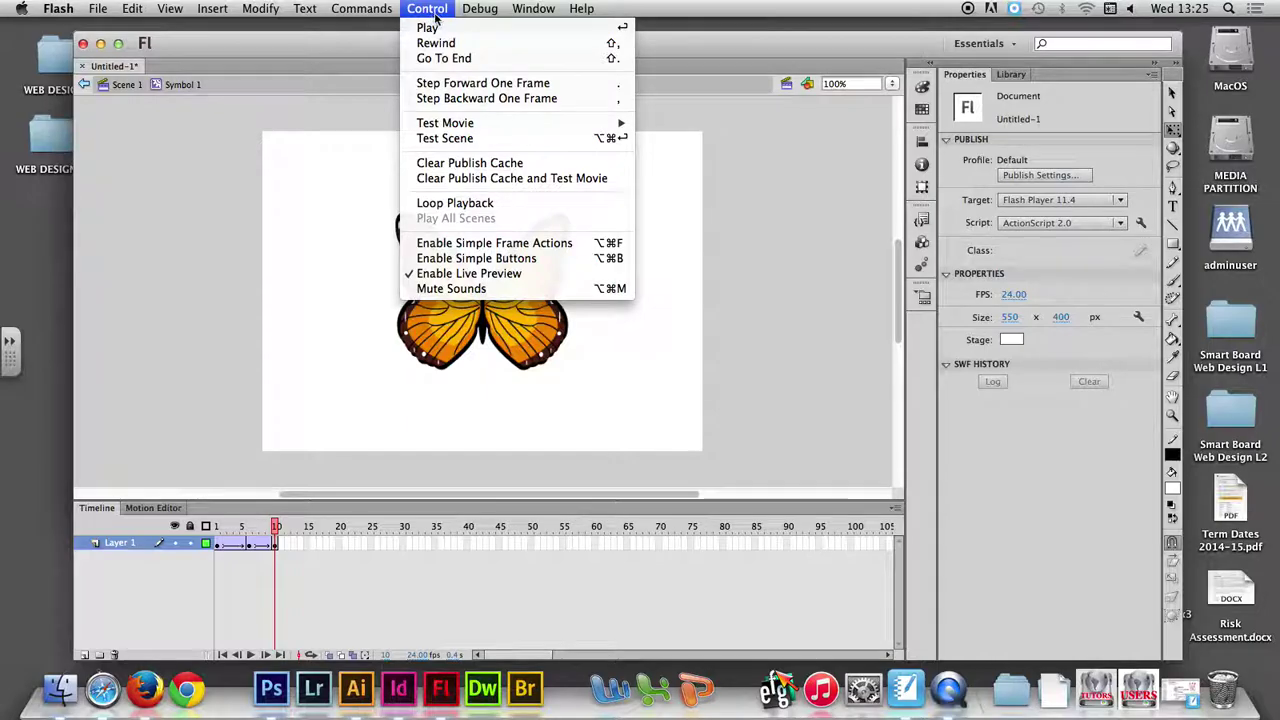
{"action": "mouse_move", "coordinate": [540, 123]}
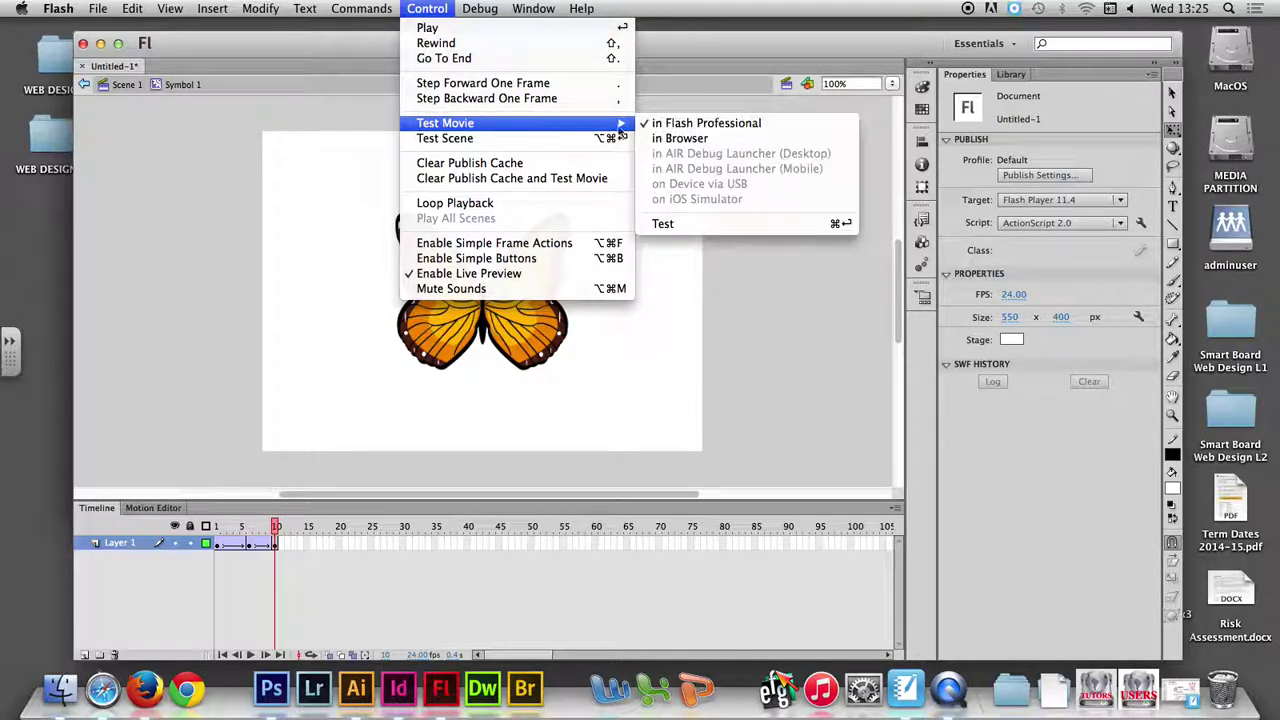
{"action": "left_click", "coordinate": [686, 224]}
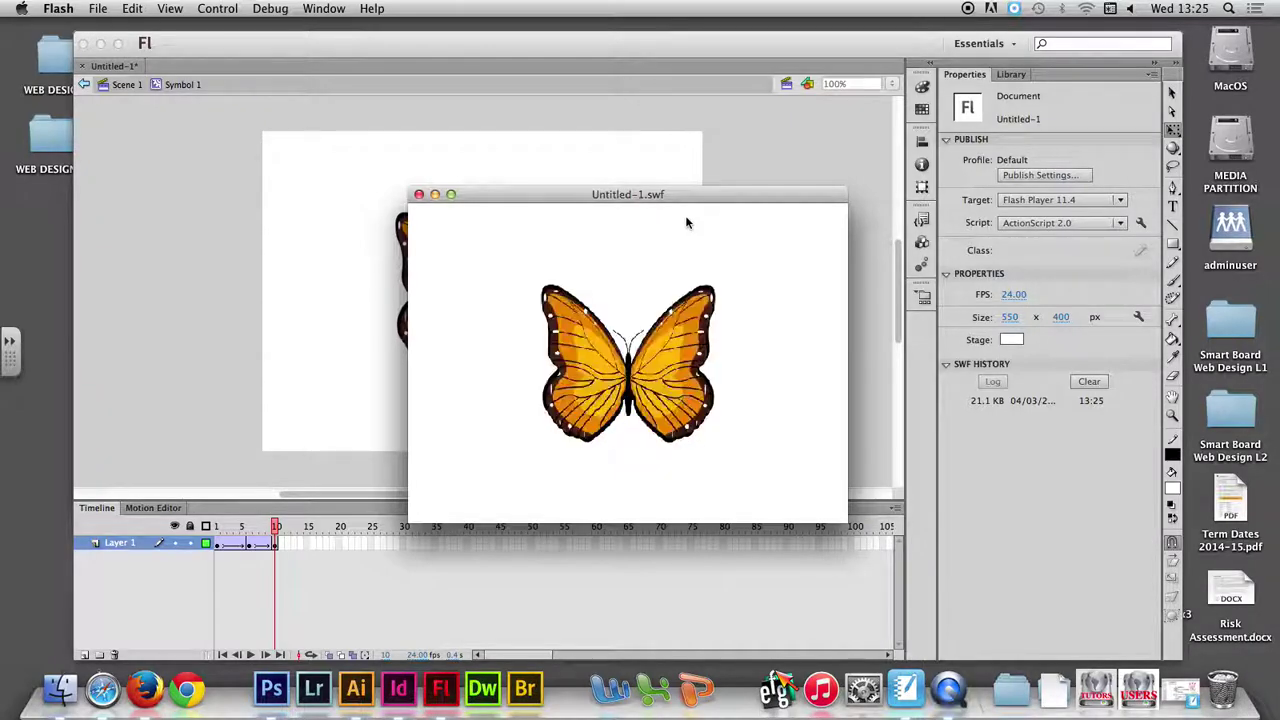
{"action": "left_click", "coordinate": [420, 194]}
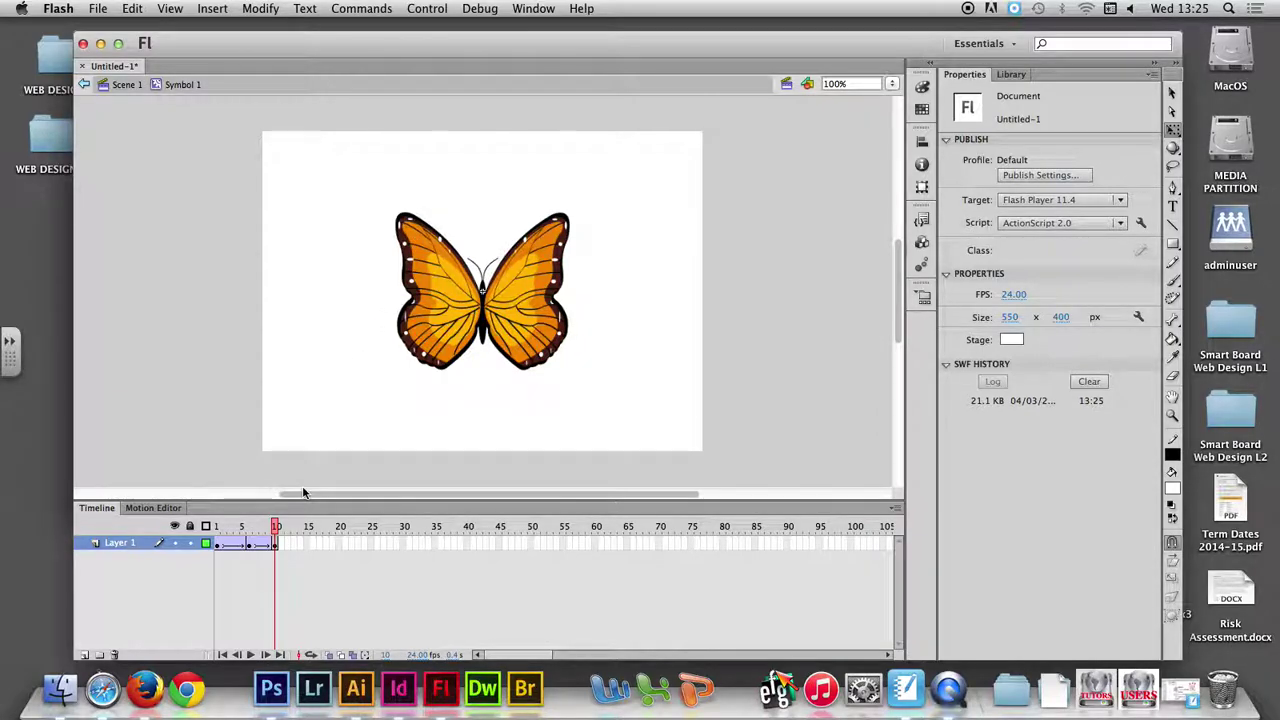
Step: Return to Scene 1, shrink the butterfly to about 104 × 95 px and place it off the stage's left edge at about X -98.5, Y 211.4
{"action": "left_click_drag", "start_coordinate": [275, 526], "coordinate": [216, 526]}
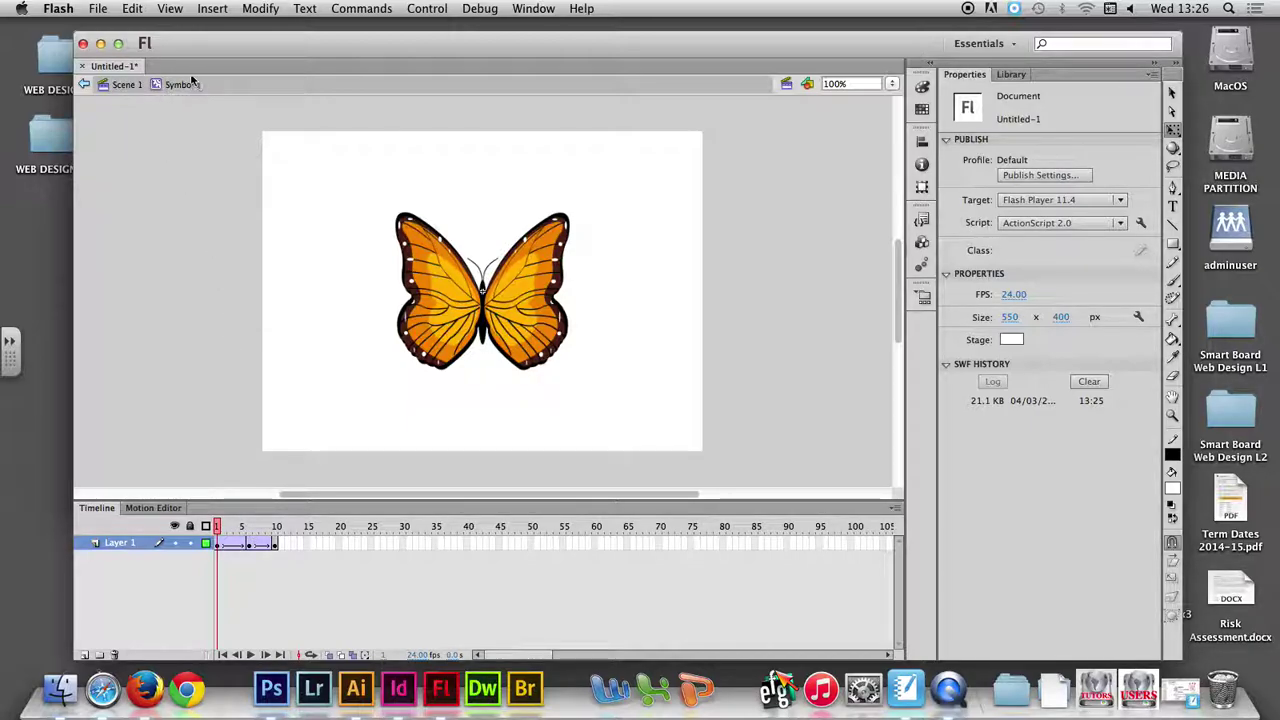
{"action": "left_click", "coordinate": [124, 86]}
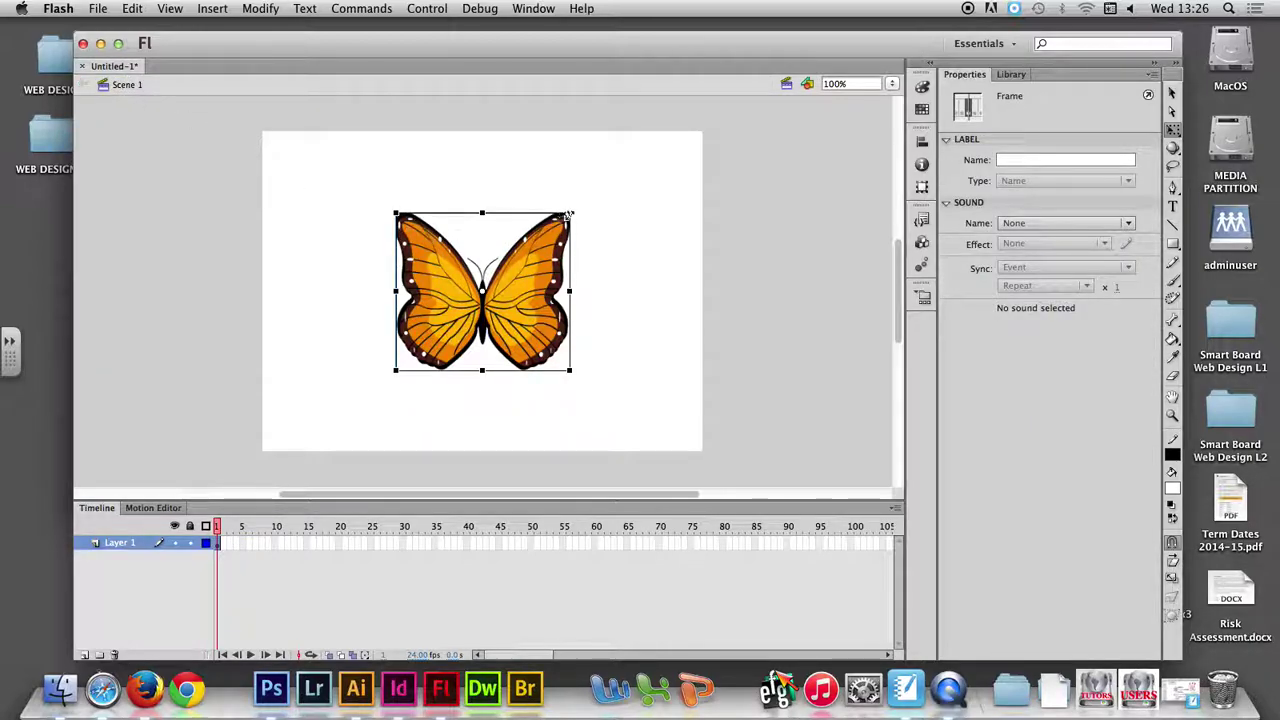
{"action": "left_click_drag", "start_coordinate": [570, 214], "coordinate": [202, 289]}
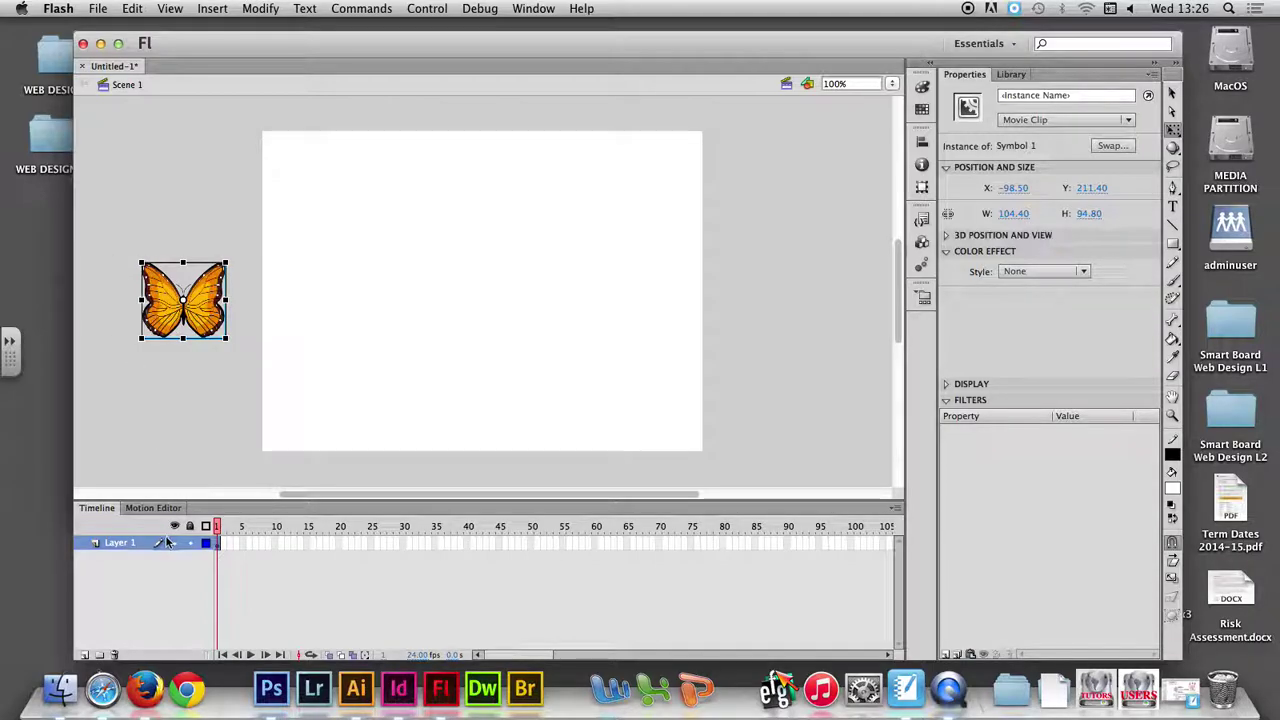
Step: Add a layer above Layer 1, draw a winding flight path across the stage with the Pencil tool, and make that layer a guide
{"action": "left_click", "coordinate": [84, 655]}
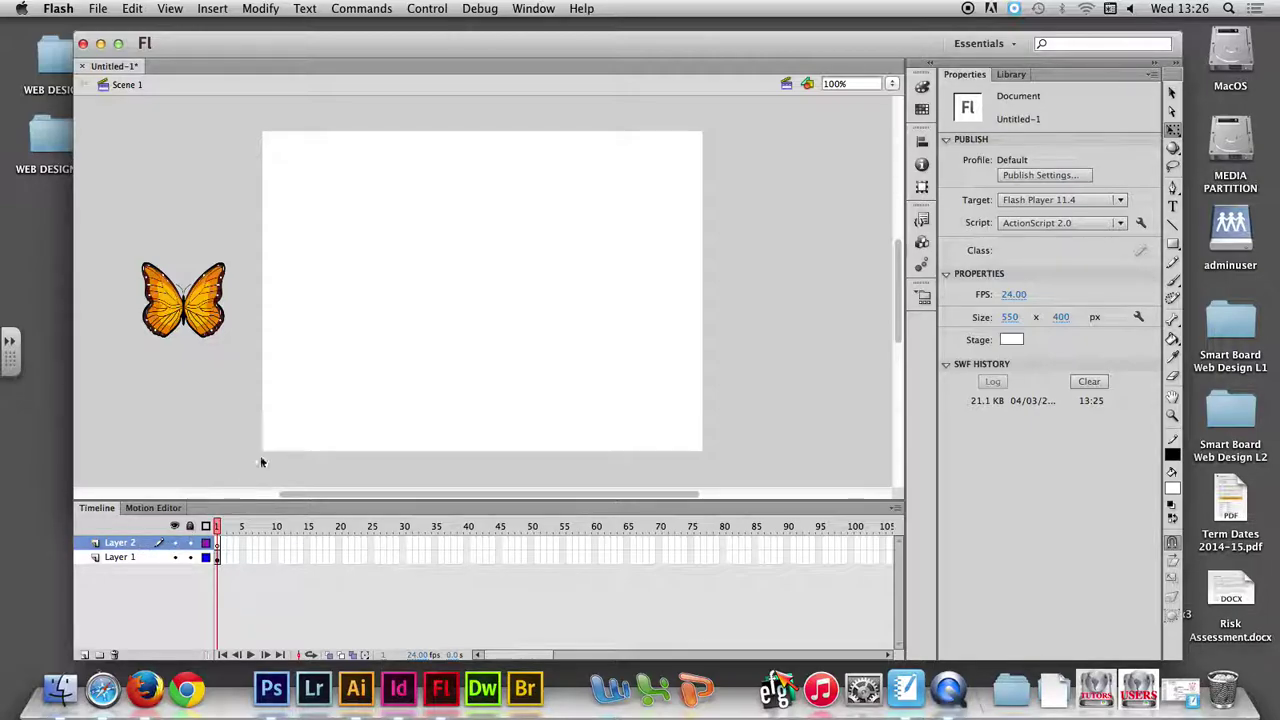
{"action": "left_click", "coordinate": [1173, 262]}
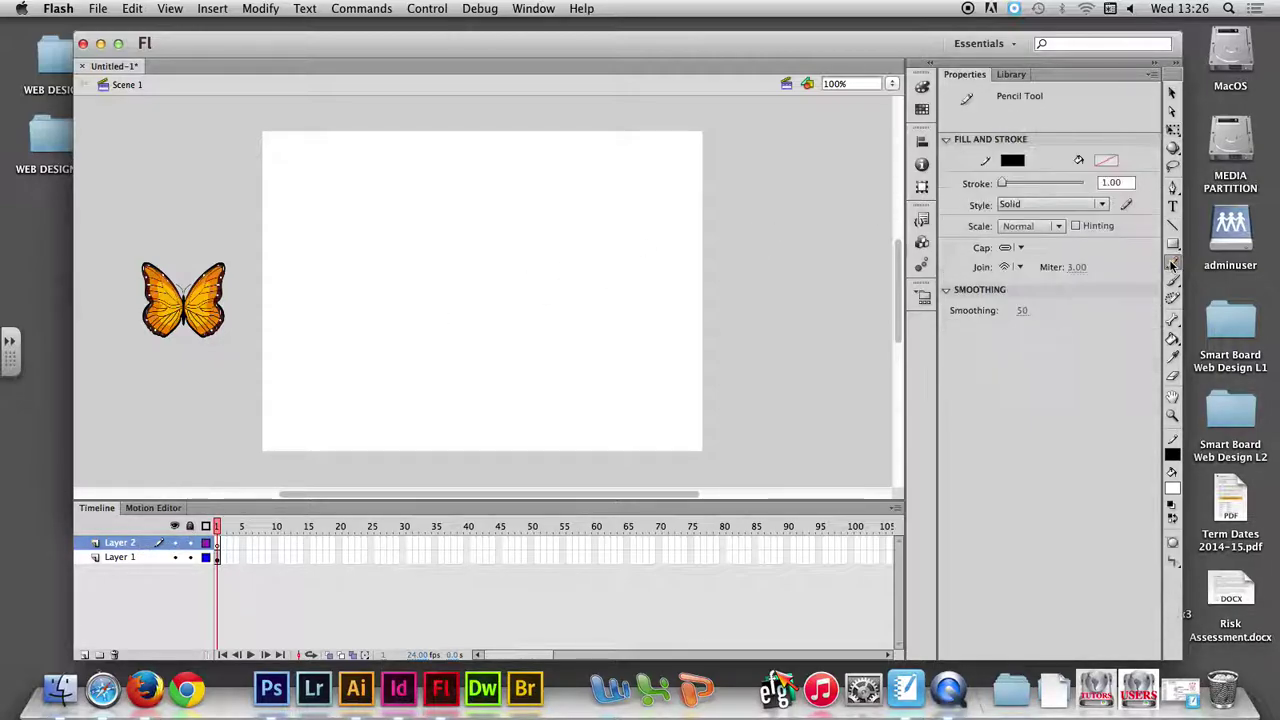
{"action": "mouse_move", "coordinate": [219, 202]}
{"action": "left_mouse_down"}
{"action": "mouse_move", "coordinate": [278, 188]}
{"action": "mouse_move", "coordinate": [290, 231]}
{"action": "mouse_move", "coordinate": [307, 238]}
{"action": "mouse_move", "coordinate": [345, 187]}
{"action": "mouse_move", "coordinate": [393, 177]}
{"action": "mouse_move", "coordinate": [403, 226]}
{"action": "mouse_move", "coordinate": [351, 265]}
{"action": "mouse_move", "coordinate": [335, 300]}
{"action": "mouse_move", "coordinate": [344, 322]}
{"action": "mouse_move", "coordinate": [382, 328]}
{"action": "mouse_move", "coordinate": [415, 309]}
{"action": "mouse_move", "coordinate": [464, 195]}
{"action": "mouse_move", "coordinate": [487, 195]}
{"action": "mouse_move", "coordinate": [498, 214]}
{"action": "mouse_move", "coordinate": [472, 279]}
{"action": "mouse_move", "coordinate": [480, 311]}
{"action": "mouse_move", "coordinate": [520, 307]}
{"action": "mouse_move", "coordinate": [563, 210]}
{"action": "mouse_move", "coordinate": [604, 185]}
{"action": "mouse_move", "coordinate": [627, 202]}
{"action": "mouse_move", "coordinate": [630, 246]}
{"action": "mouse_move", "coordinate": [563, 339]}
{"action": "mouse_move", "coordinate": [558, 375]}
{"action": "mouse_move", "coordinate": [611, 375]}
{"action": "mouse_move", "coordinate": [713, 302]}
{"action": "mouse_move", "coordinate": [733, 372]}
{"action": "left_mouse_up"}
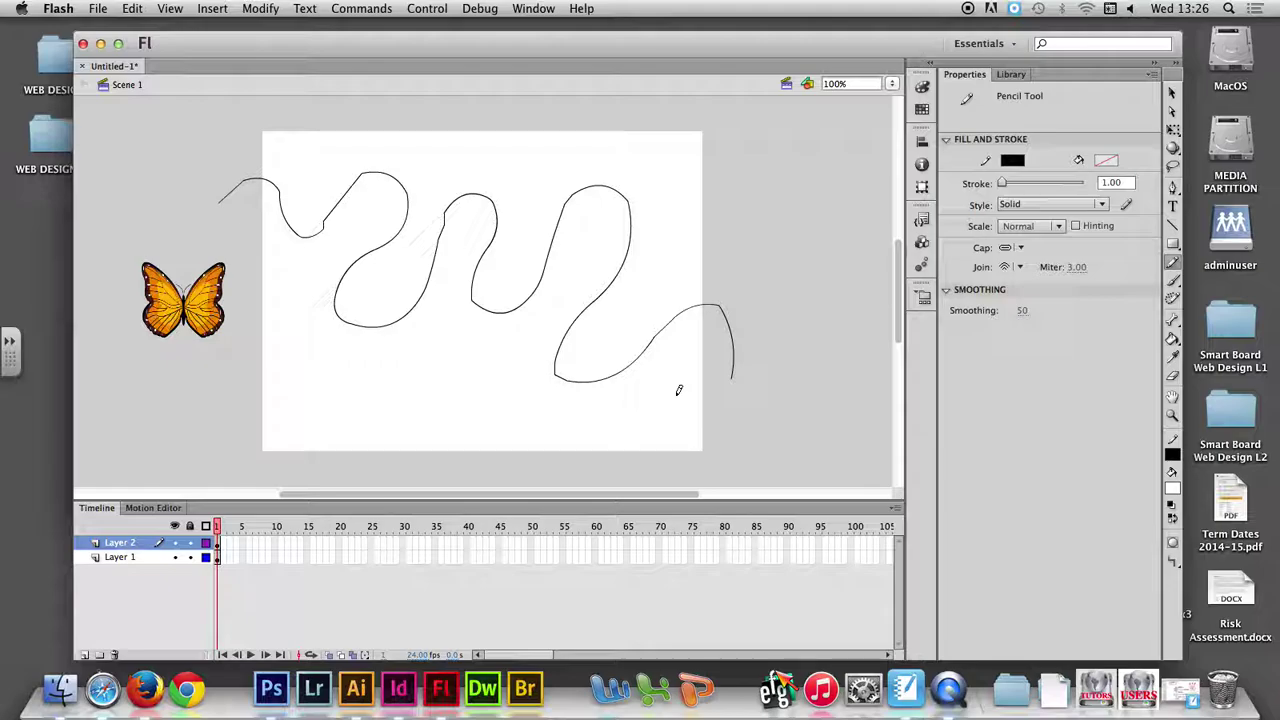
{"action": "right_click", "coordinate": [125, 549]}
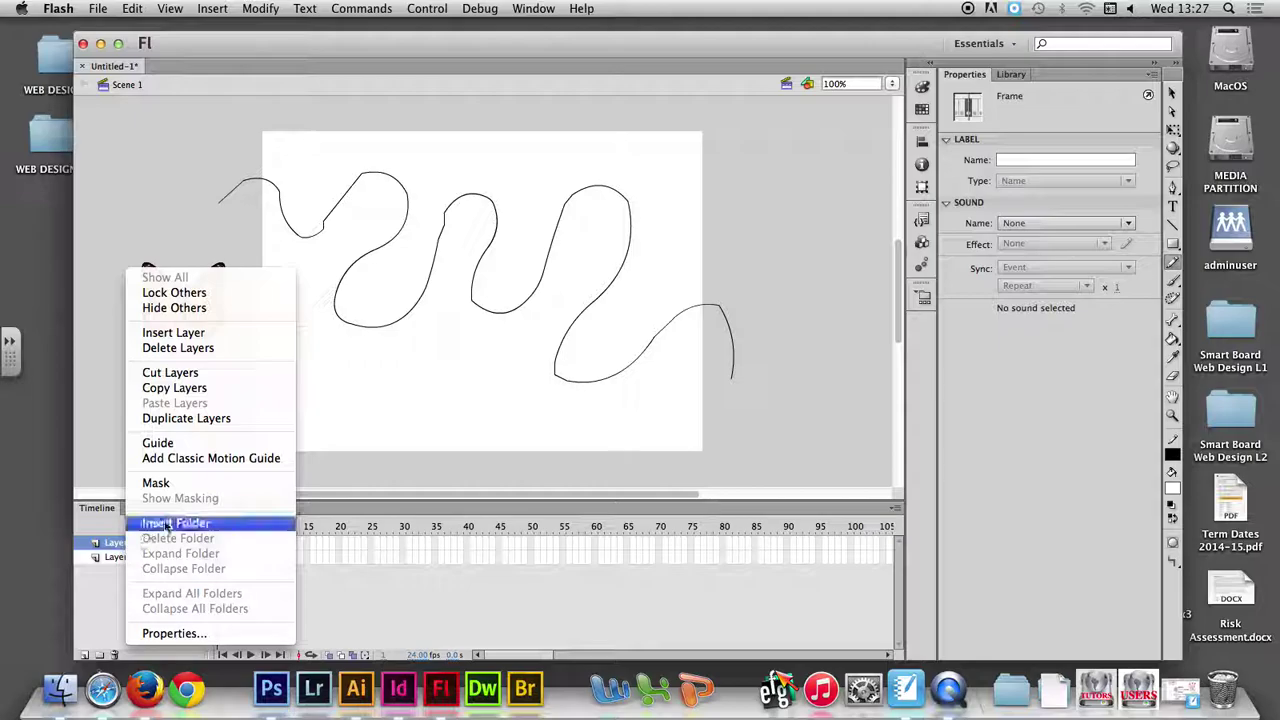
{"action": "left_click", "coordinate": [171, 443]}
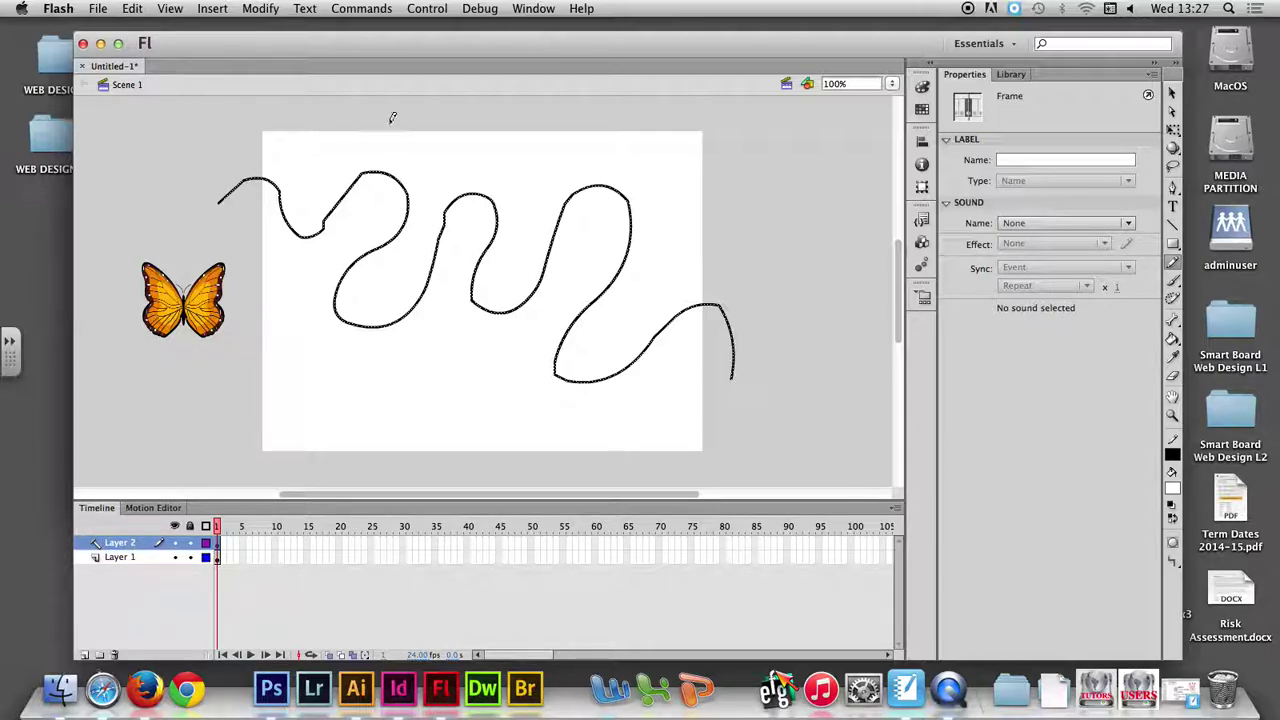
{"action": "left_click", "coordinate": [266, 12]}
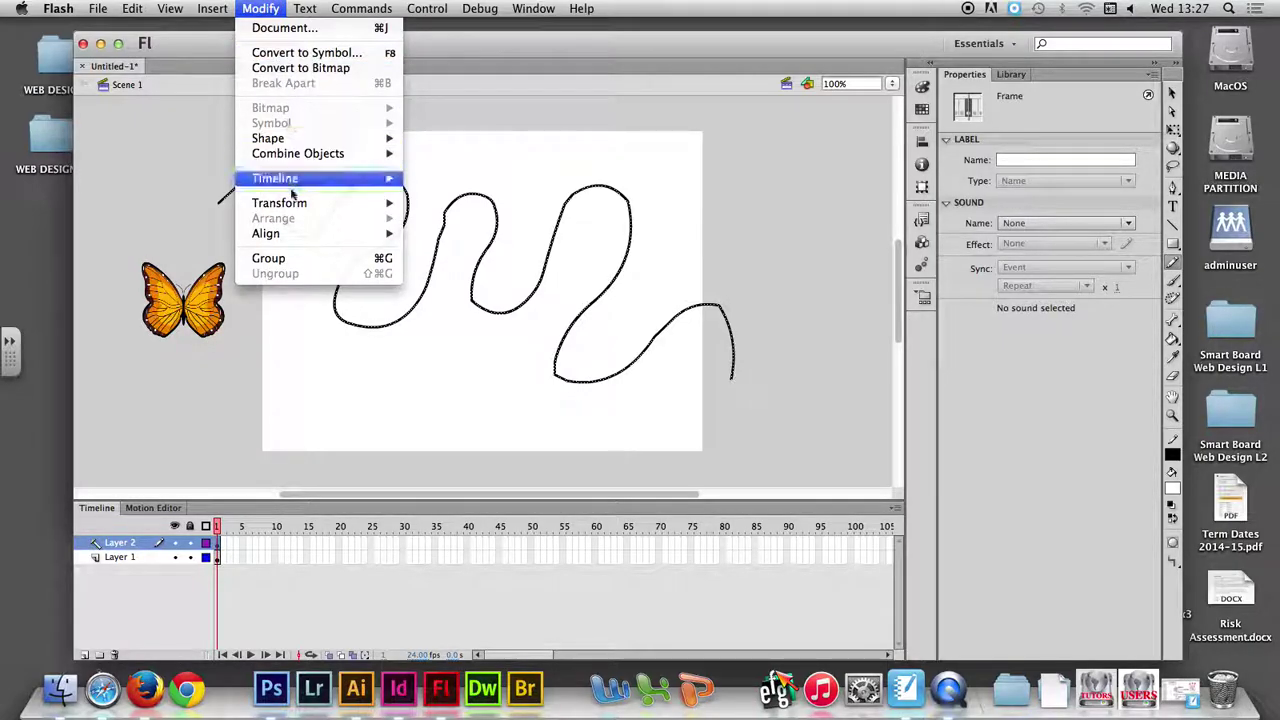
{"action": "mouse_move", "coordinate": [298, 235]}
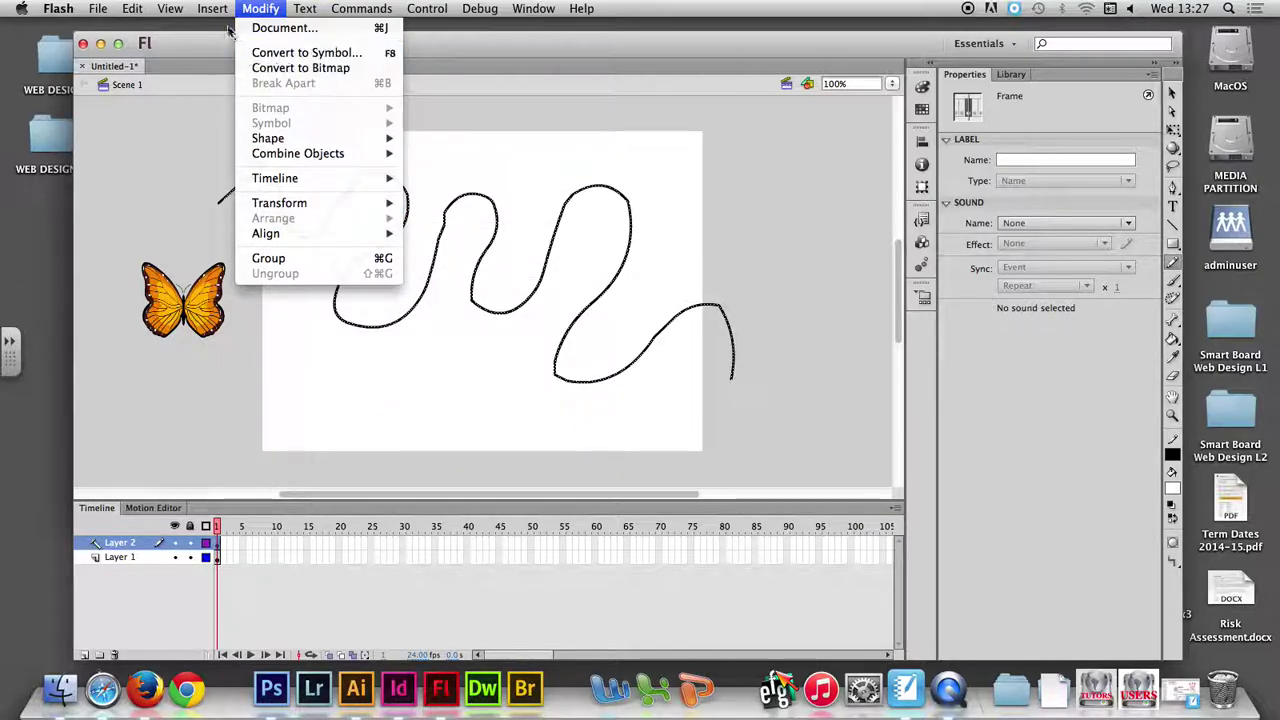
{"action": "mouse_move", "coordinate": [197, 12]}
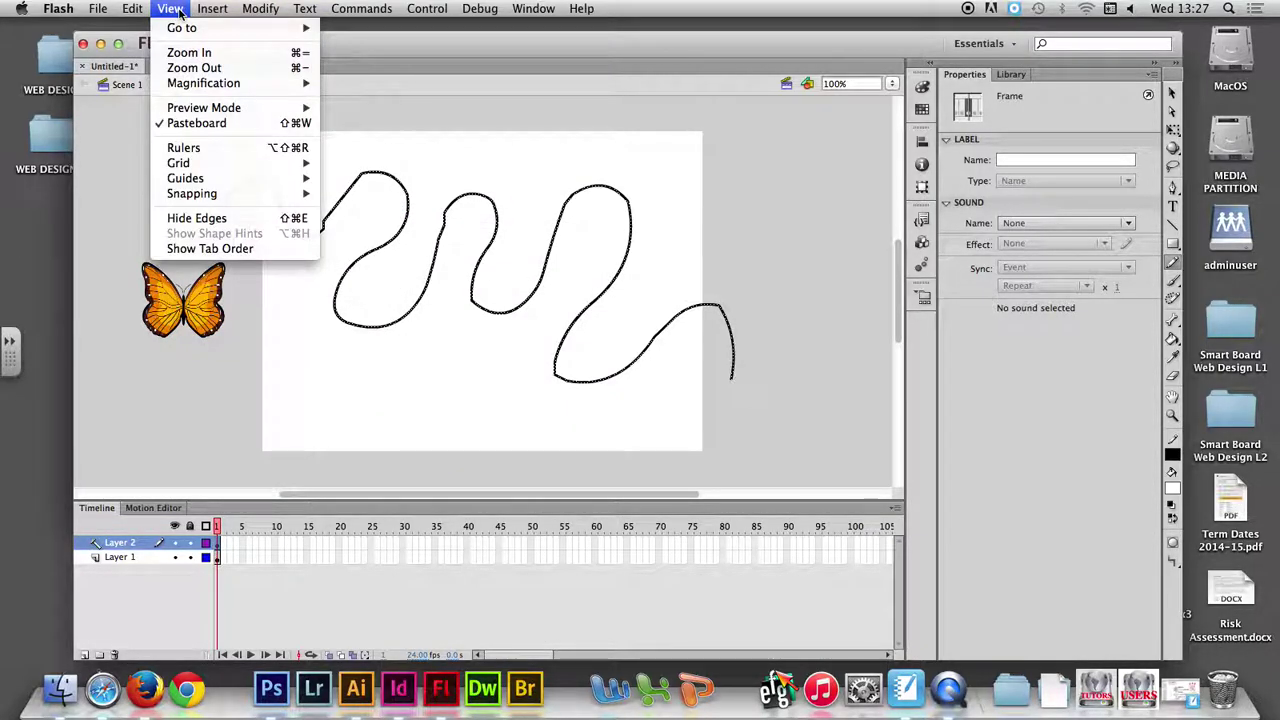
{"action": "left_click", "coordinate": [170, 8]}
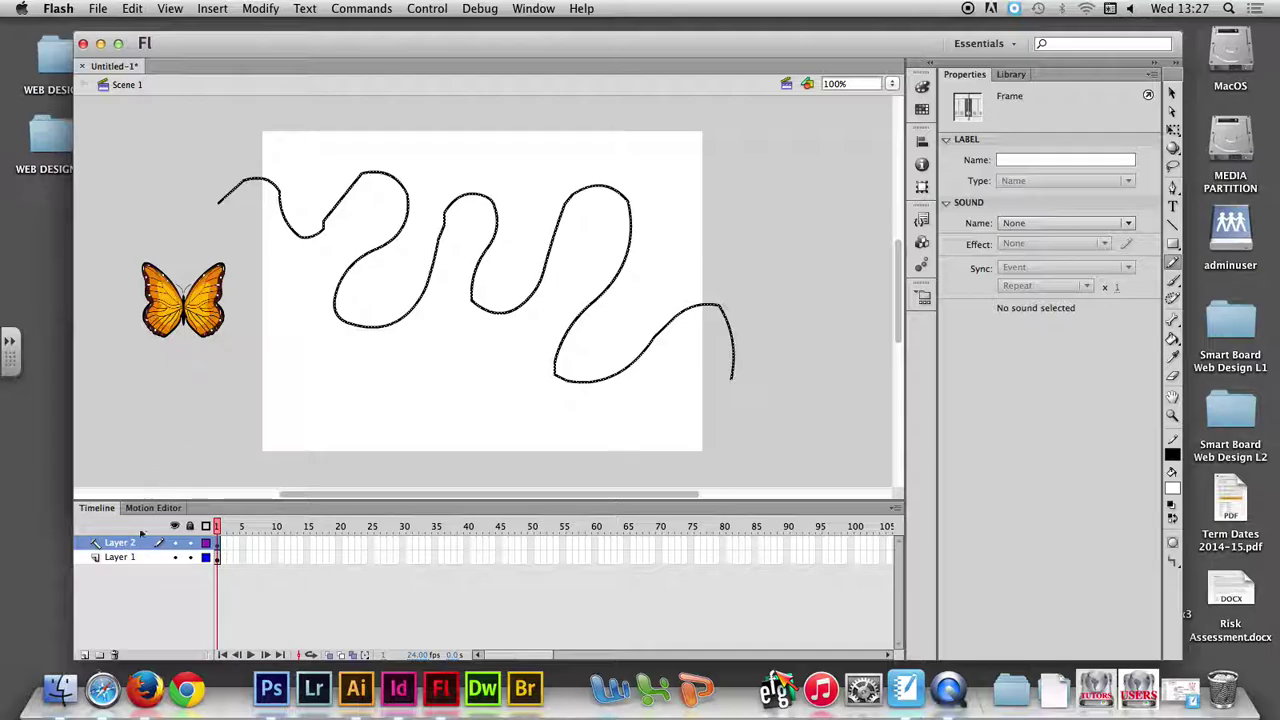
Step: Move the butterfly on Layer 1 onto the start of the drawn path, at X -55, Y 90
{"action": "left_click", "coordinate": [119, 560]}
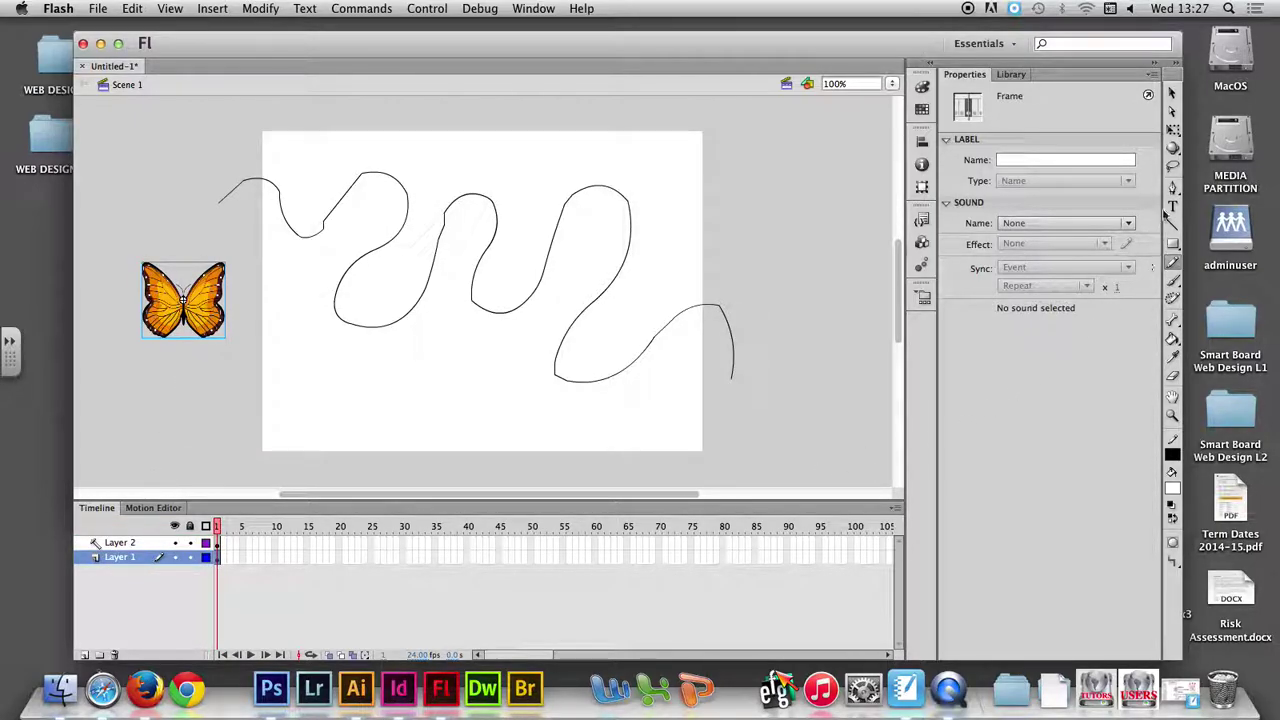
{"action": "left_click", "coordinate": [1172, 92]}
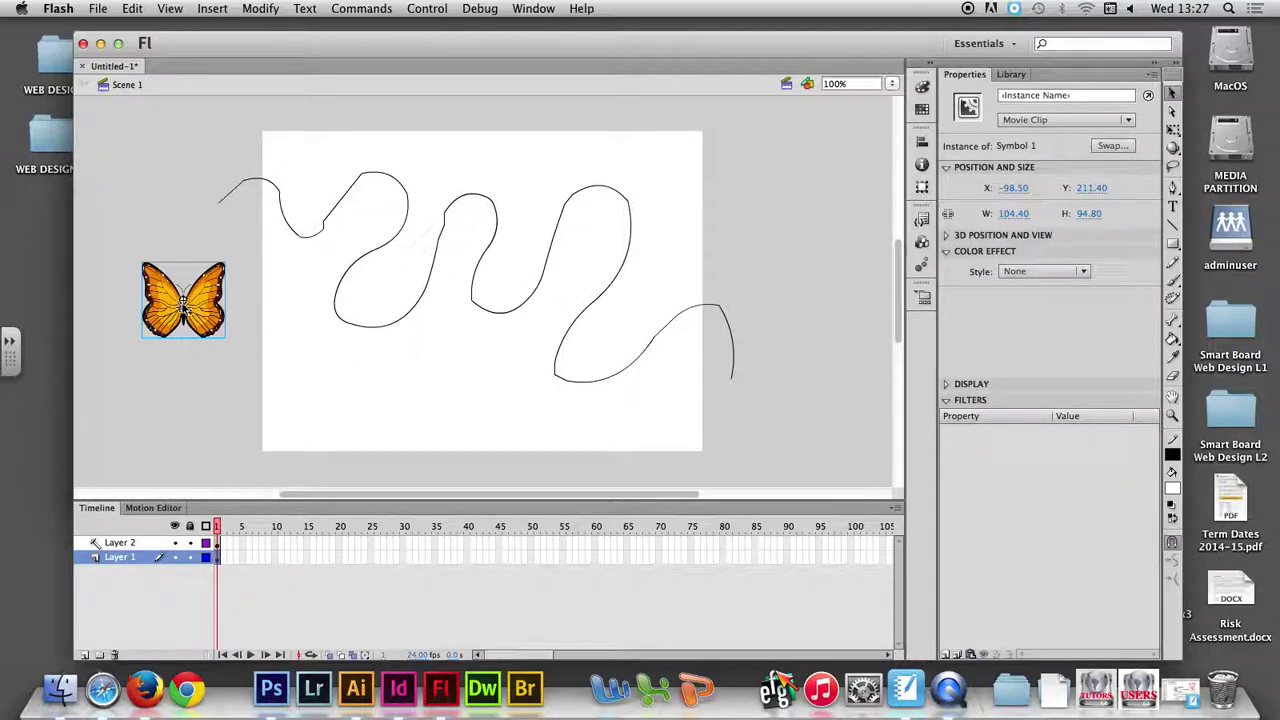
{"action": "left_click_drag", "start_coordinate": [188, 304], "coordinate": [221, 205]}
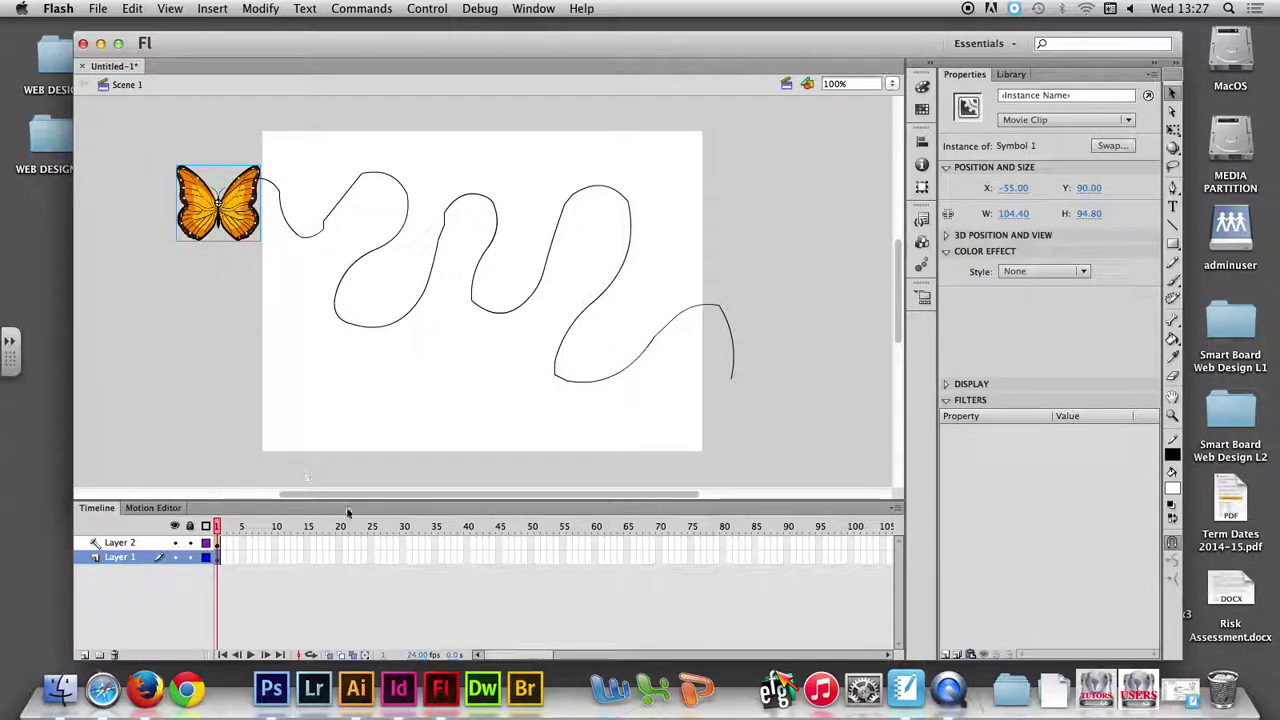
Step: Insert keyframes at frame 90 on both Layer 1 and the guide layer, so the path spans the whole animation
{"action": "left_click", "coordinate": [787, 558]}
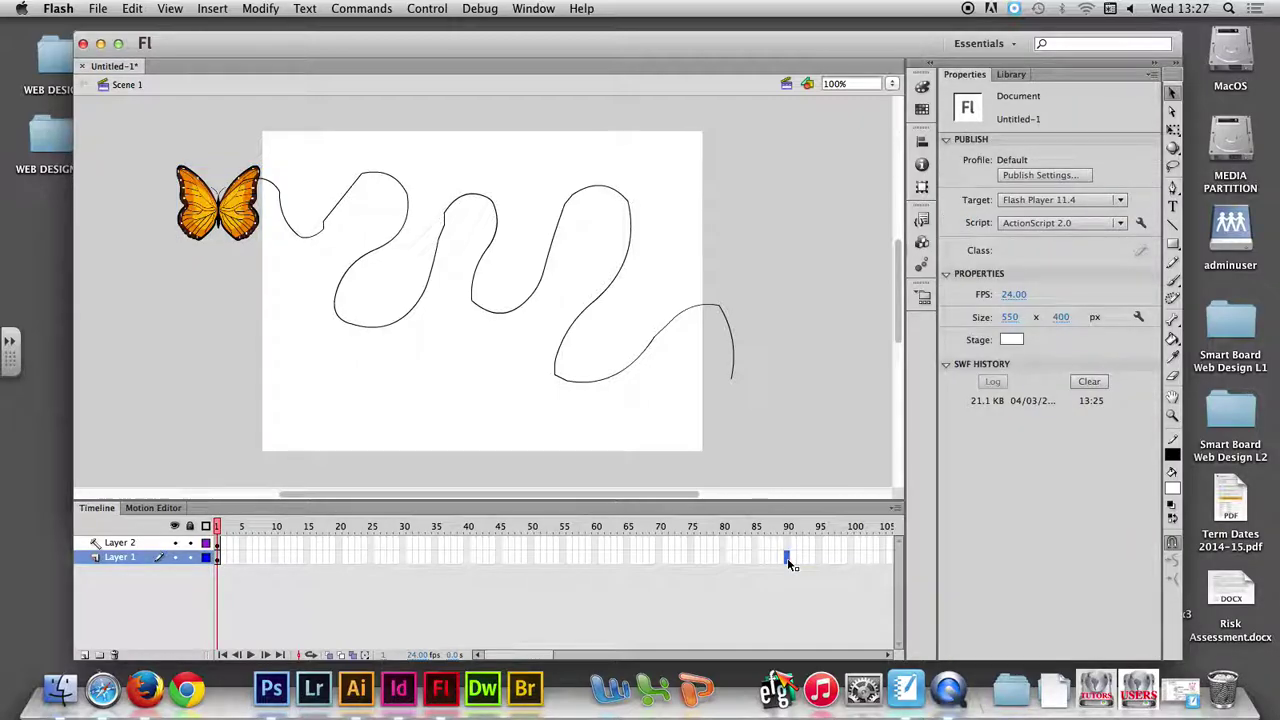
{"action": "key", "text": "F5"}
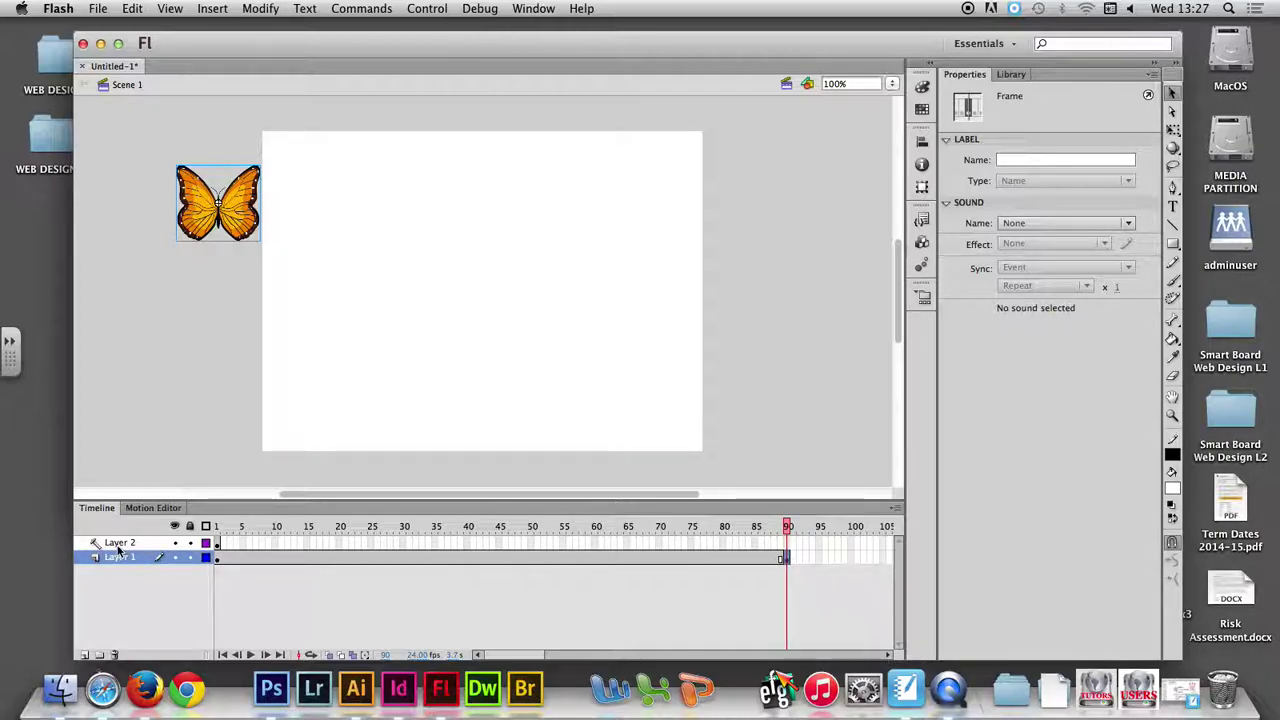
{"action": "left_click", "coordinate": [787, 543]}
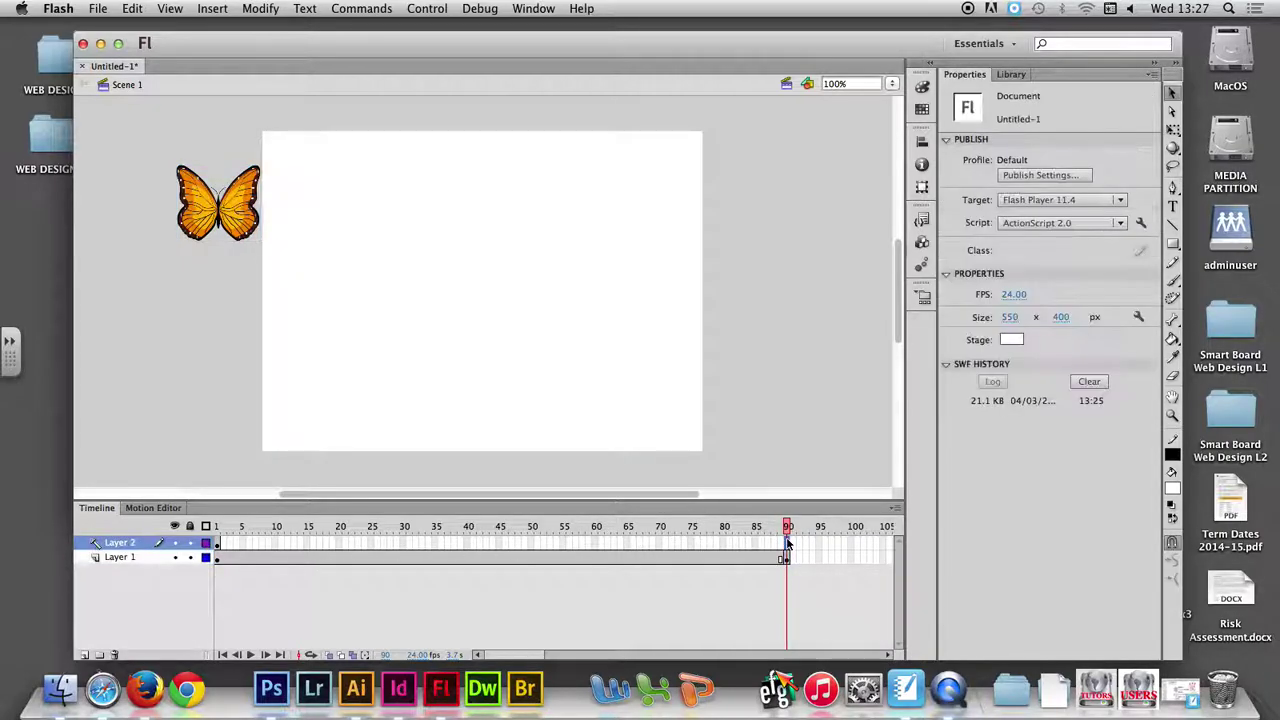
{"action": "key", "text": "super+shift+v"}
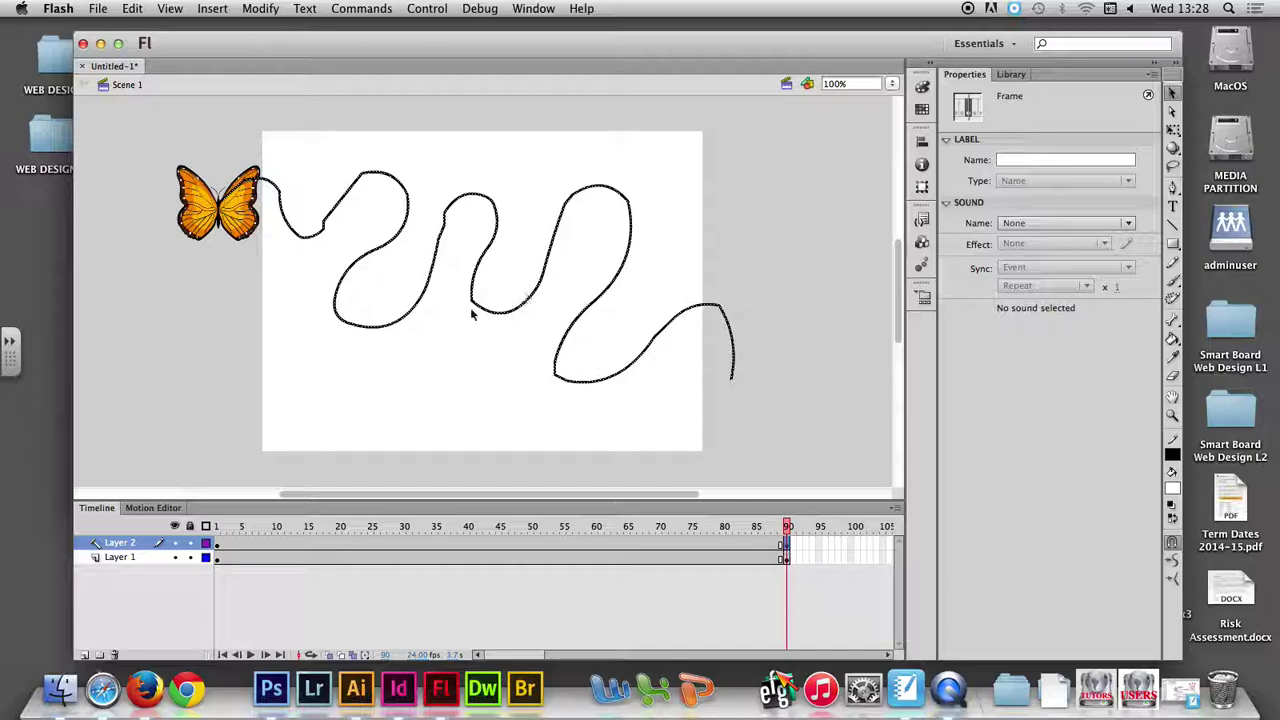
Step: Lock Layer 2 and, at frame 90 of Layer 1, move the butterfly to the path's far end at about X 586, Y 310
{"action": "left_click", "coordinate": [783, 543]}
{"action": "left_click", "coordinate": [785, 558]}
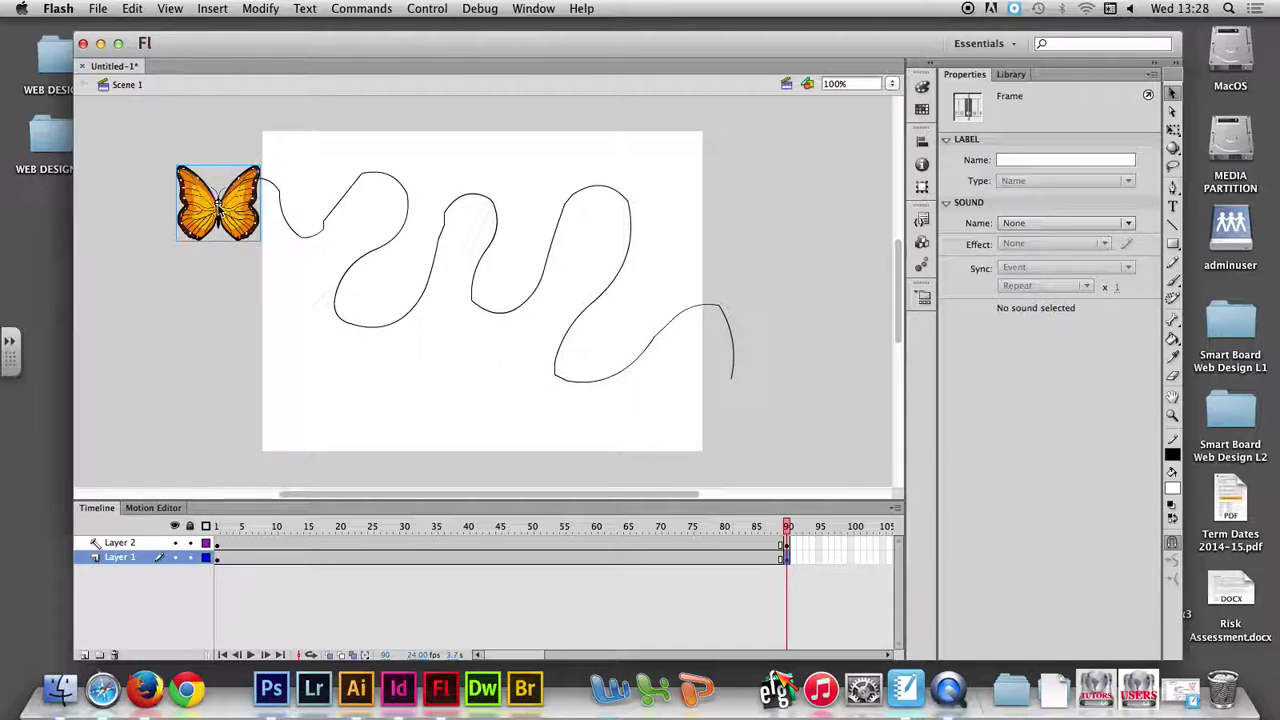
{"action": "left_click_drag", "start_coordinate": [219, 205], "coordinate": [292, 264]}
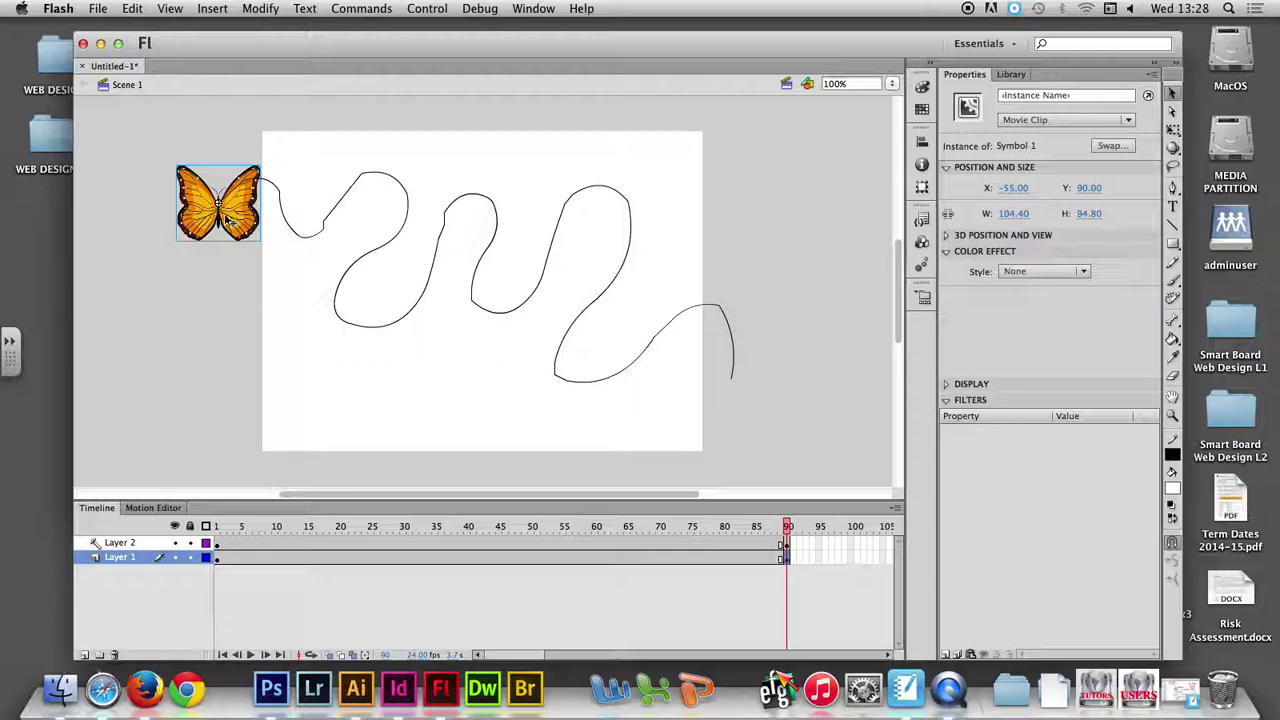
{"action": "left_click", "coordinate": [210, 557]}
{"action": "left_click_drag", "start_coordinate": [220, 210], "coordinate": [731, 378]}
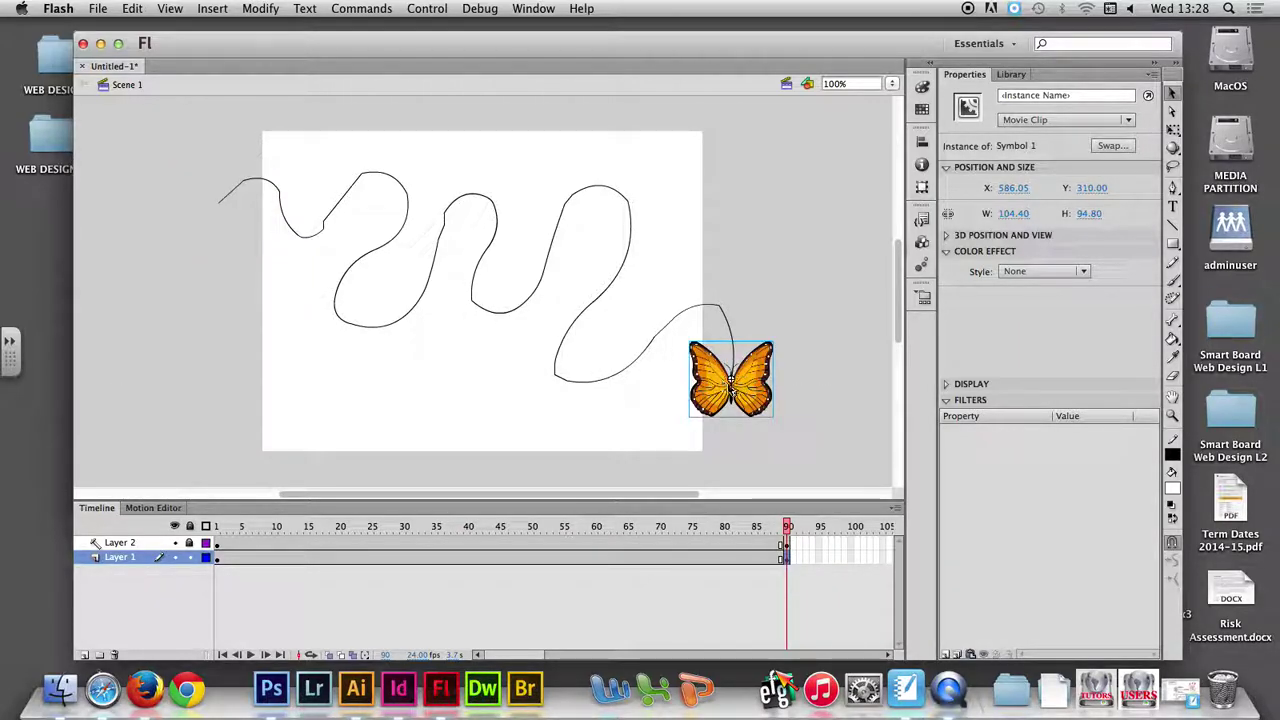
Step: Add a classic tween to Layer 1 between frames 1 and 90 and scrub the timeline to check the butterfly's motion
{"action": "left_click_drag", "start_coordinate": [787, 533], "coordinate": [551, 563]}
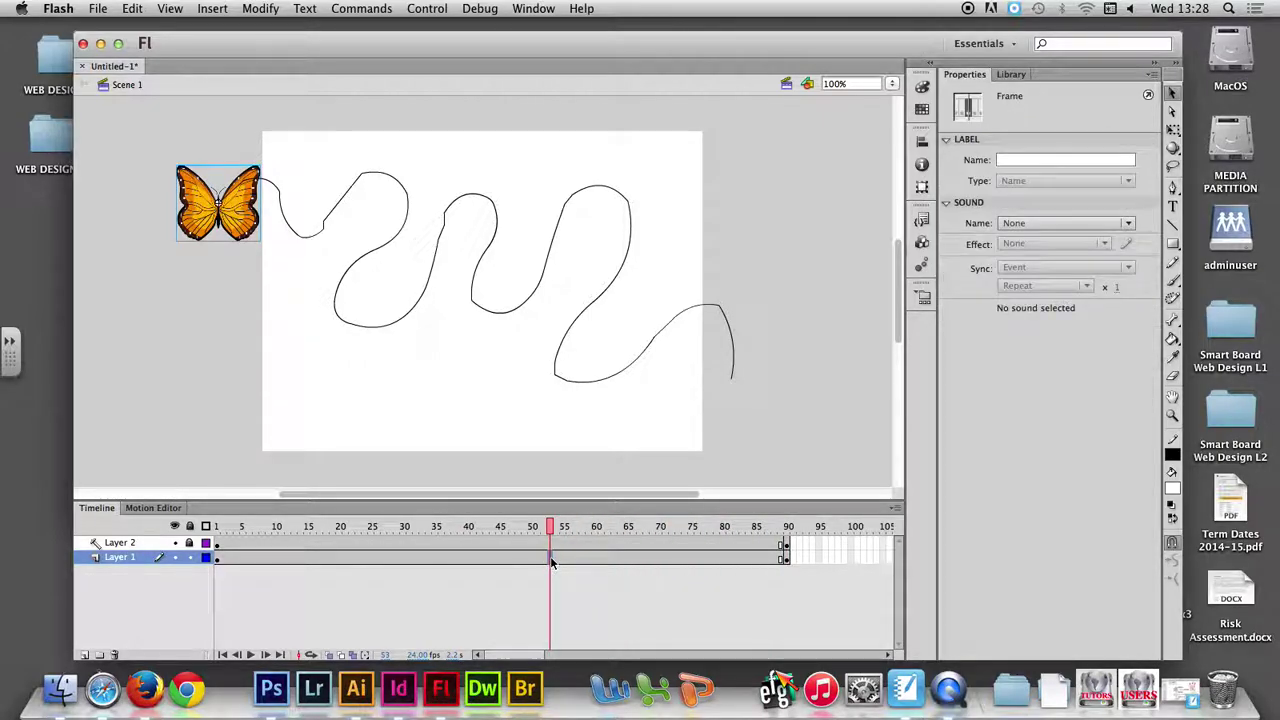
{"action": "left_click", "coordinate": [205, 9]}
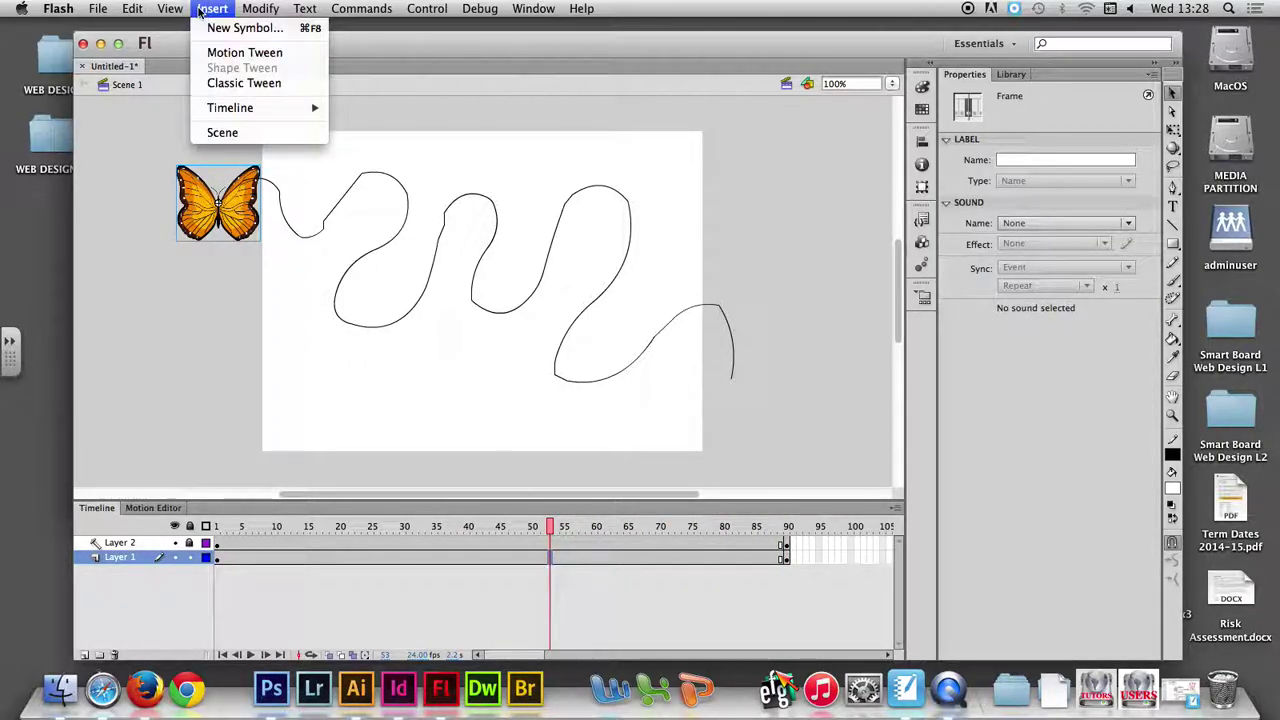
{"action": "left_click", "coordinate": [228, 83]}
{"action": "left_click_drag", "start_coordinate": [549, 527], "coordinate": [228, 548]}
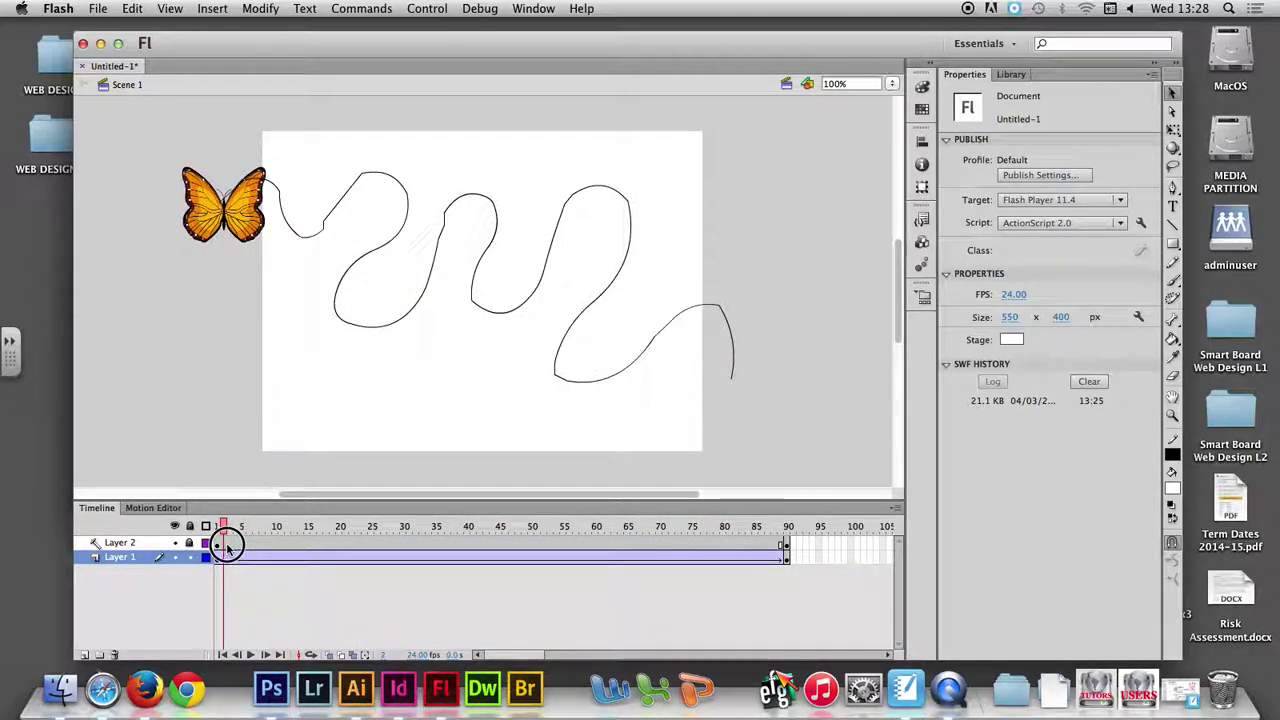
Step: Nest Layer 1 under the guide layer to make the butterfly follow the path, and scrub the timeline back to frame 1
{"action": "double_click", "coordinate": [116, 558]}
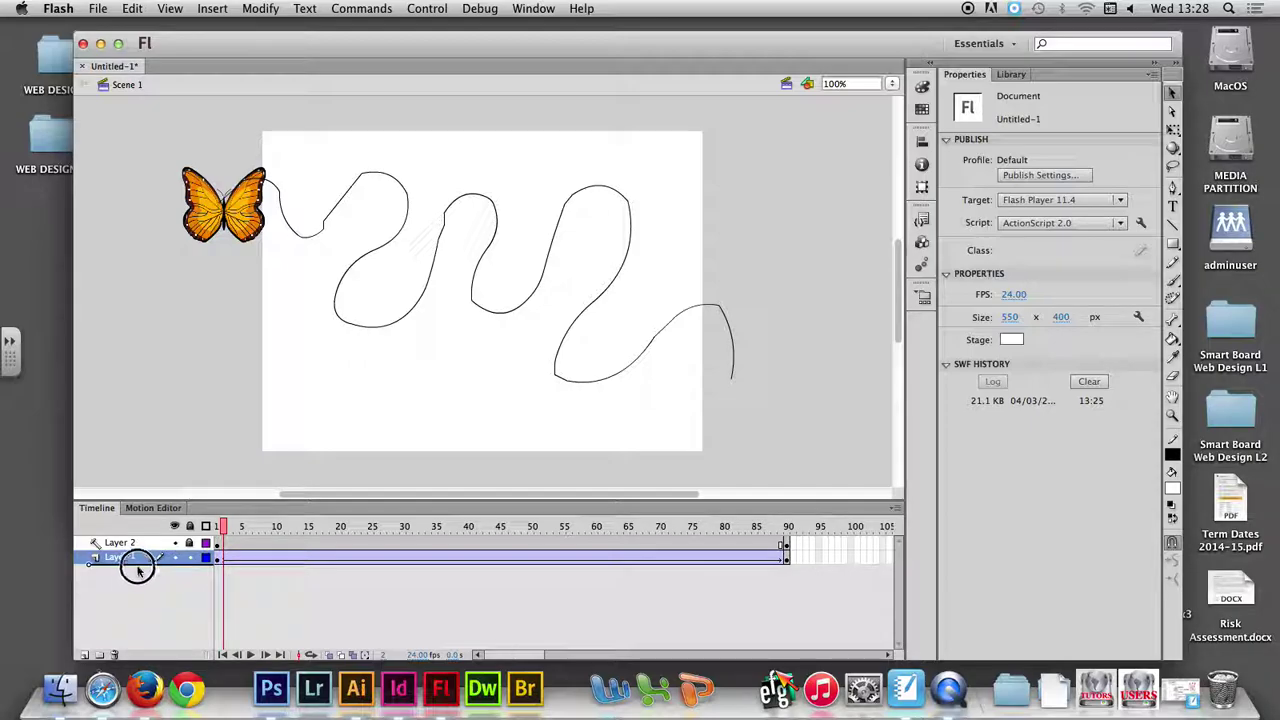
{"action": "mouse_move", "coordinate": [116, 557]}
{"action": "left_mouse_down"}
{"action": "mouse_move", "coordinate": [130, 557]}
{"action": "mouse_move", "coordinate": [108, 556]}
{"action": "left_mouse_up"}
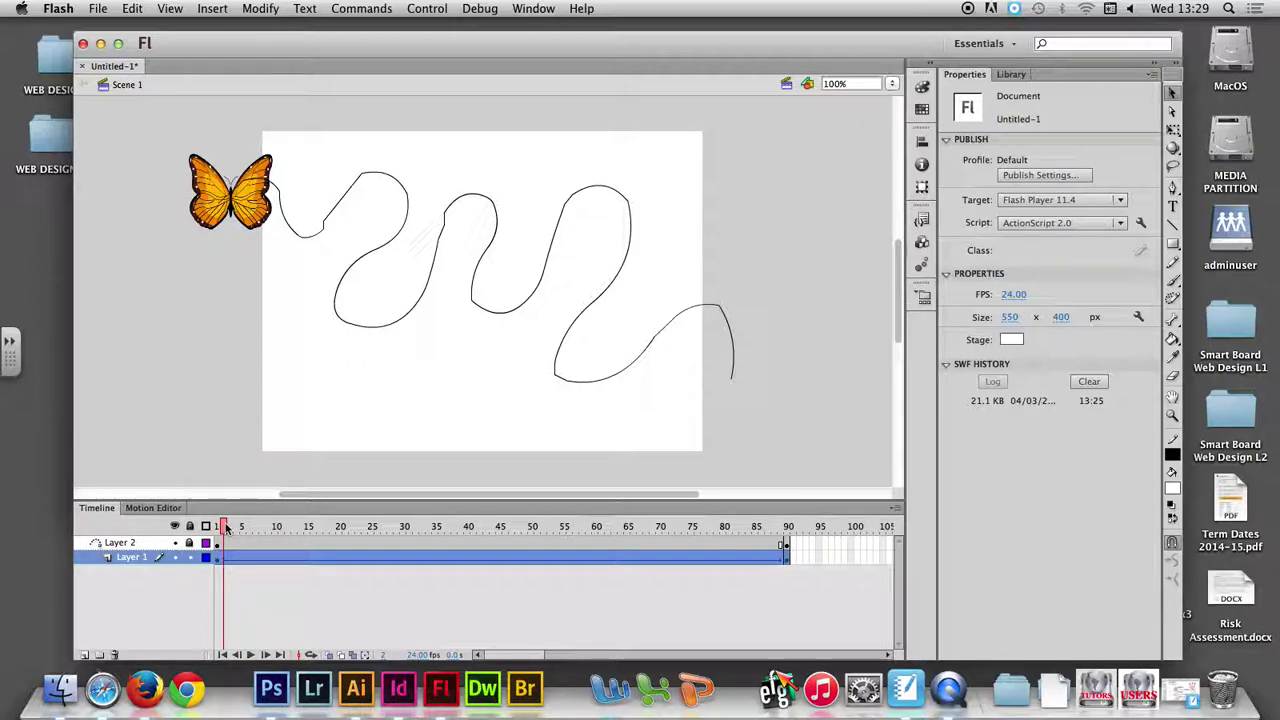
{"action": "mouse_move", "coordinate": [226, 530]}
{"action": "left_mouse_down"}
{"action": "mouse_move", "coordinate": [787, 531]}
{"action": "mouse_move", "coordinate": [206, 526]}
{"action": "left_mouse_up"}
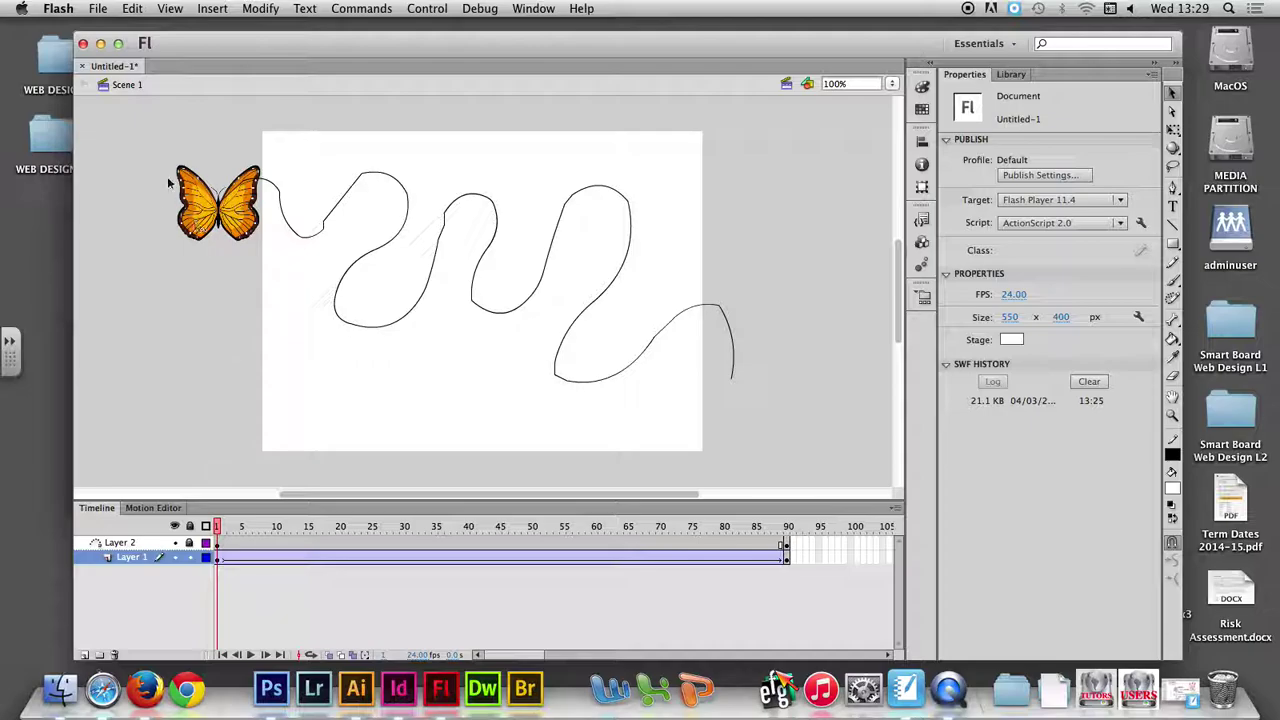
Step: Test the movie to watch the butterfly fly along the guide path, and close the preview window
{"action": "left_click", "coordinate": [427, 8]}
{"action": "mouse_move", "coordinate": [528, 125]}
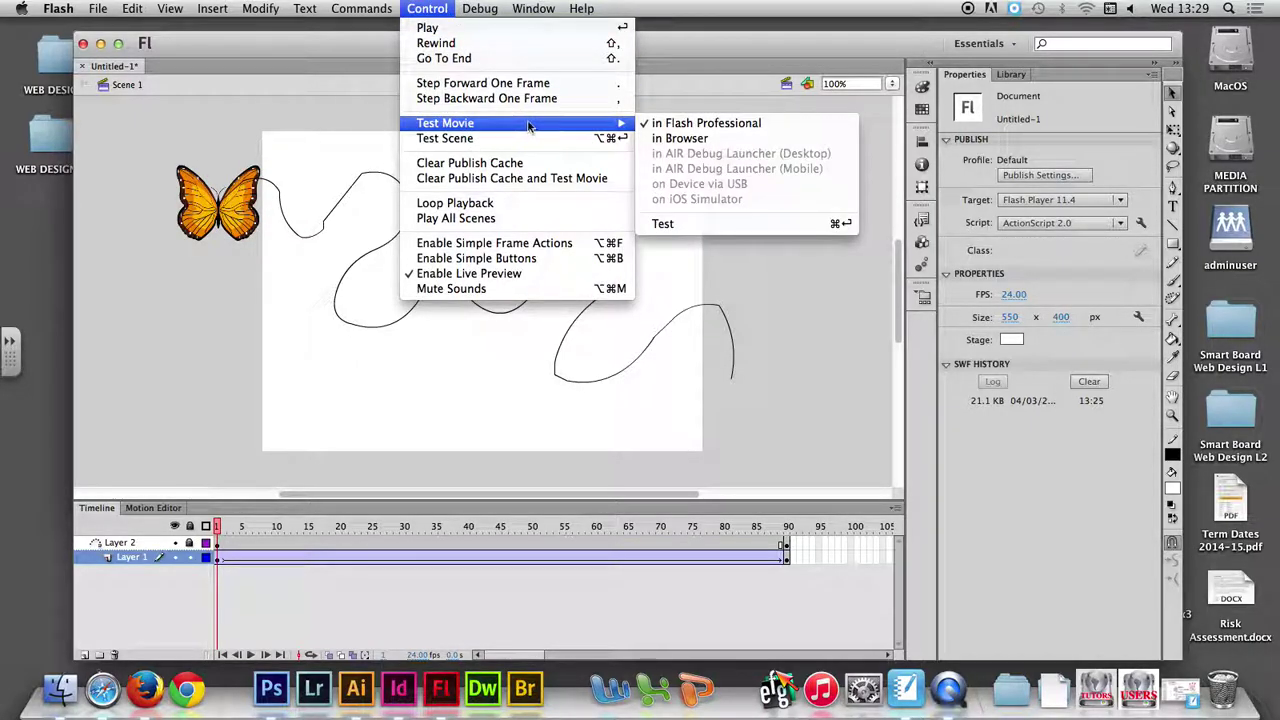
{"action": "left_click", "coordinate": [725, 221]}
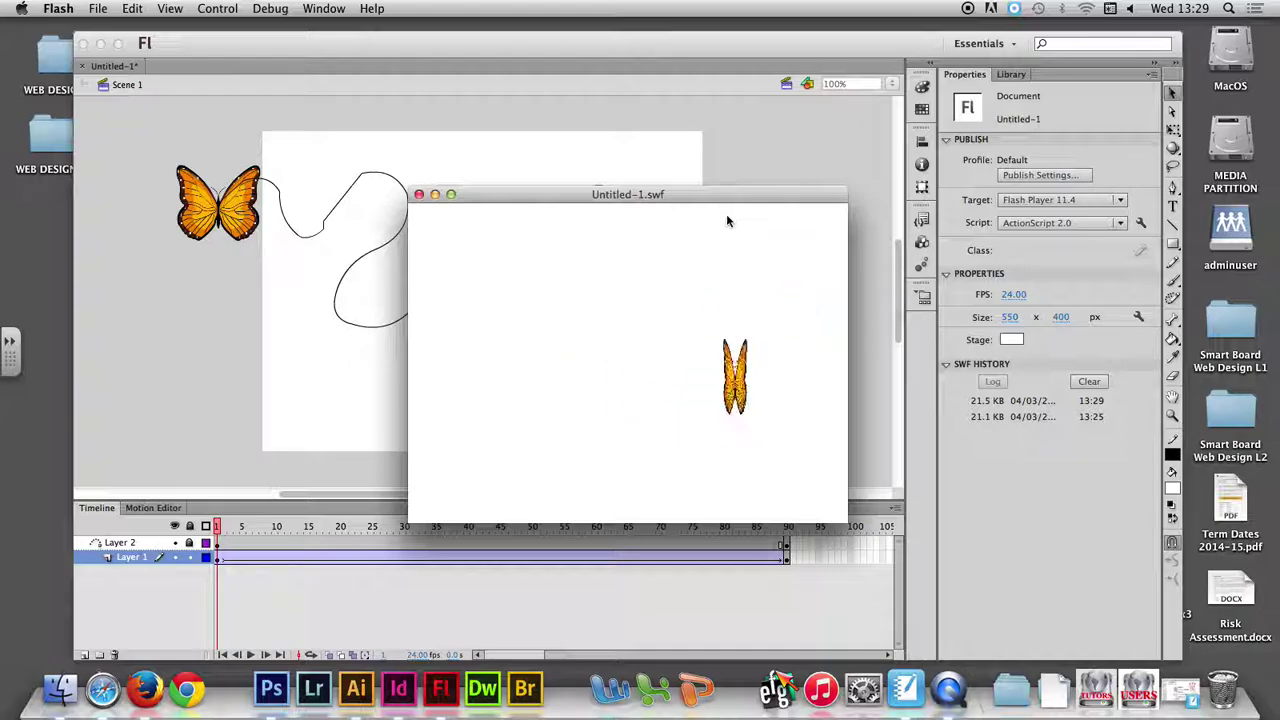
{"action": "left_click", "coordinate": [420, 195]}
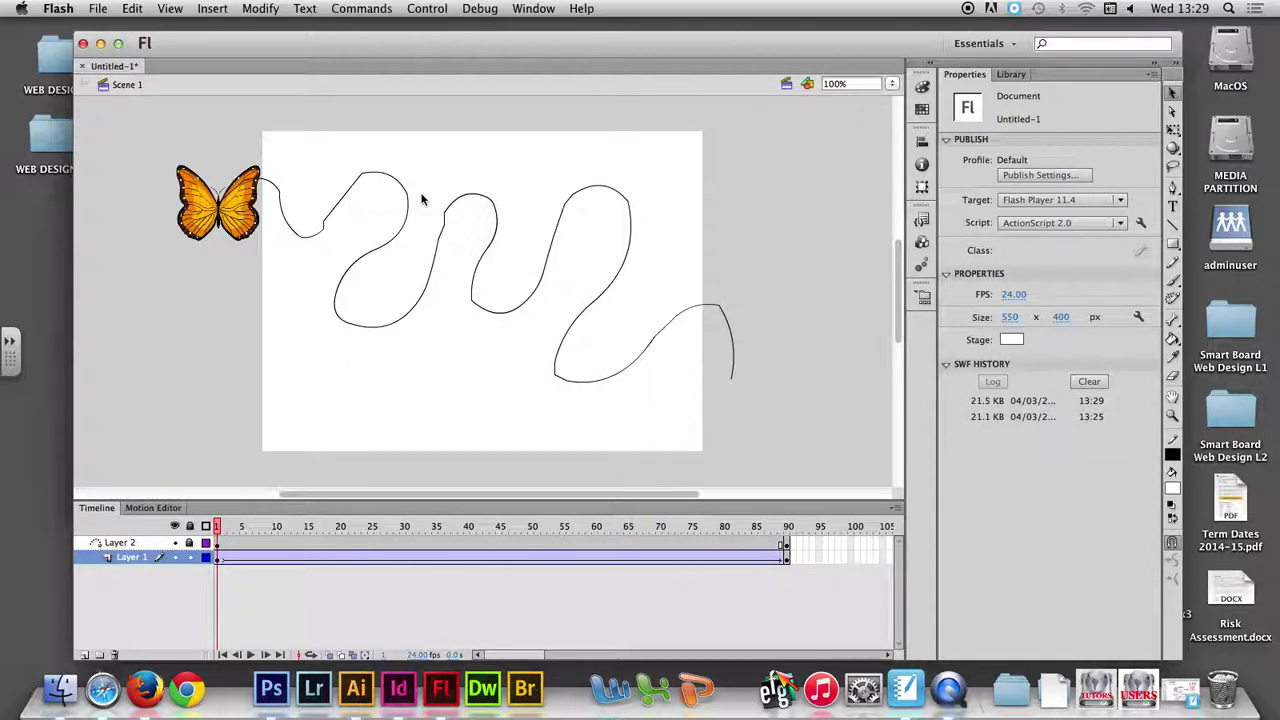
Step: Unlock Layer 2 through its layer properties, keeping its type set to Guide and its layer height at 100%
{"action": "left_click", "coordinate": [125, 543]}
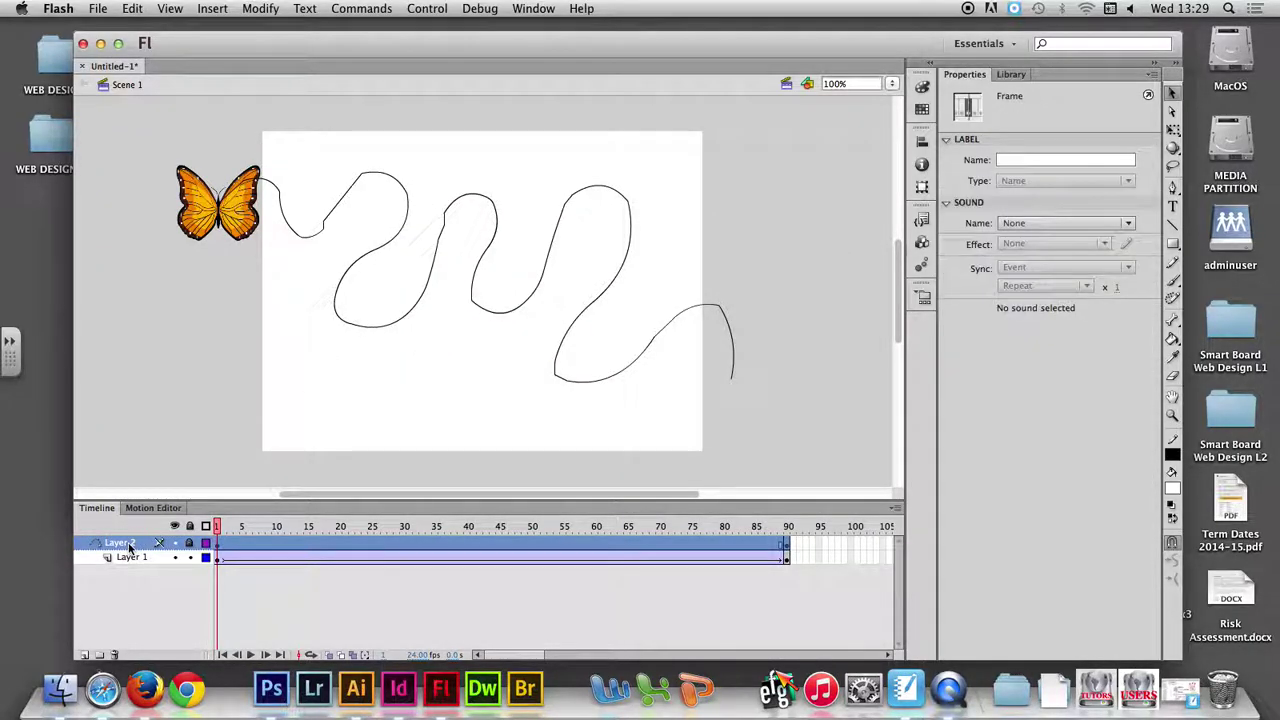
{"action": "right_click", "coordinate": [126, 545]}
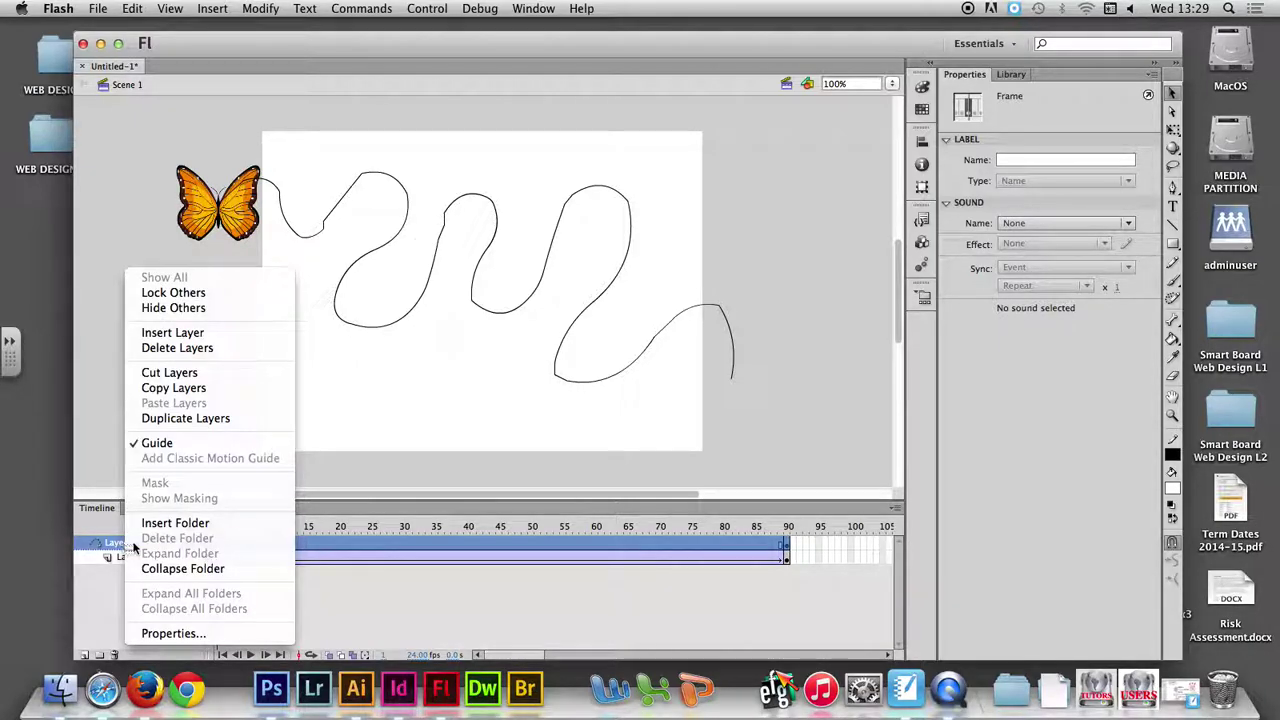
{"action": "left_click", "coordinate": [200, 634]}
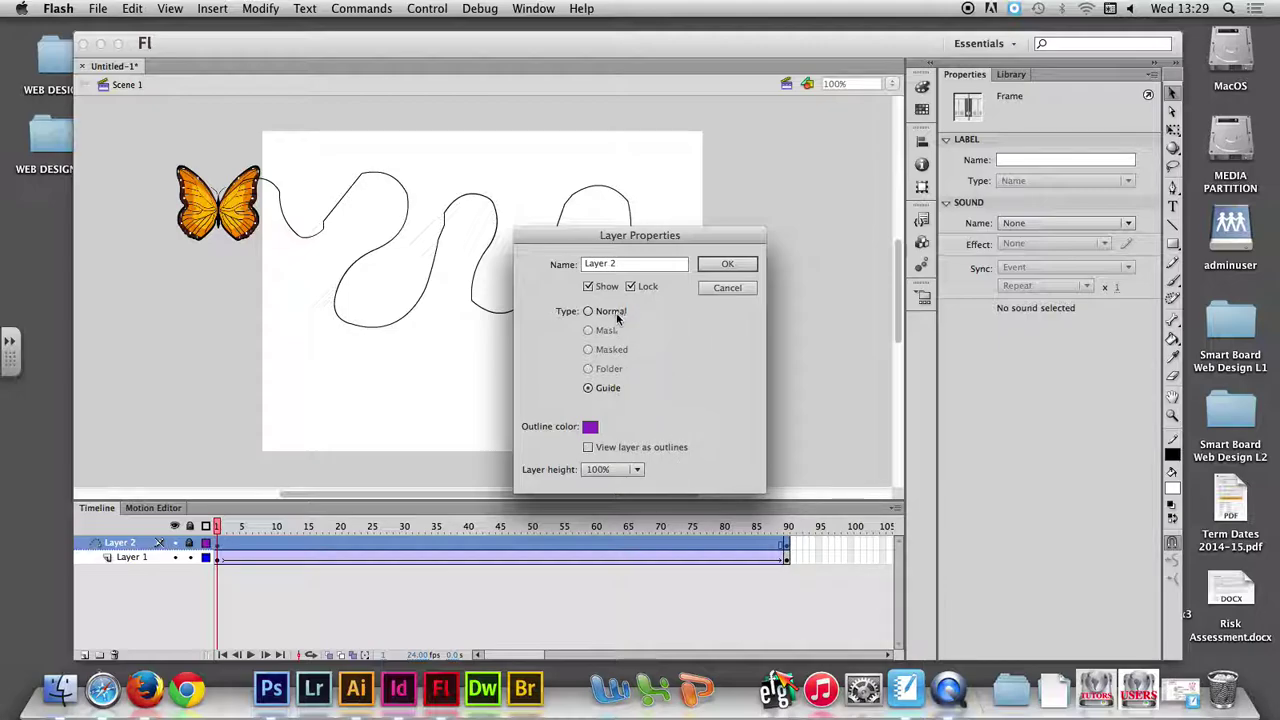
{"action": "left_click", "coordinate": [638, 470]}
{"action": "left_click", "coordinate": [677, 452]}
{"action": "left_click", "coordinate": [722, 289]}
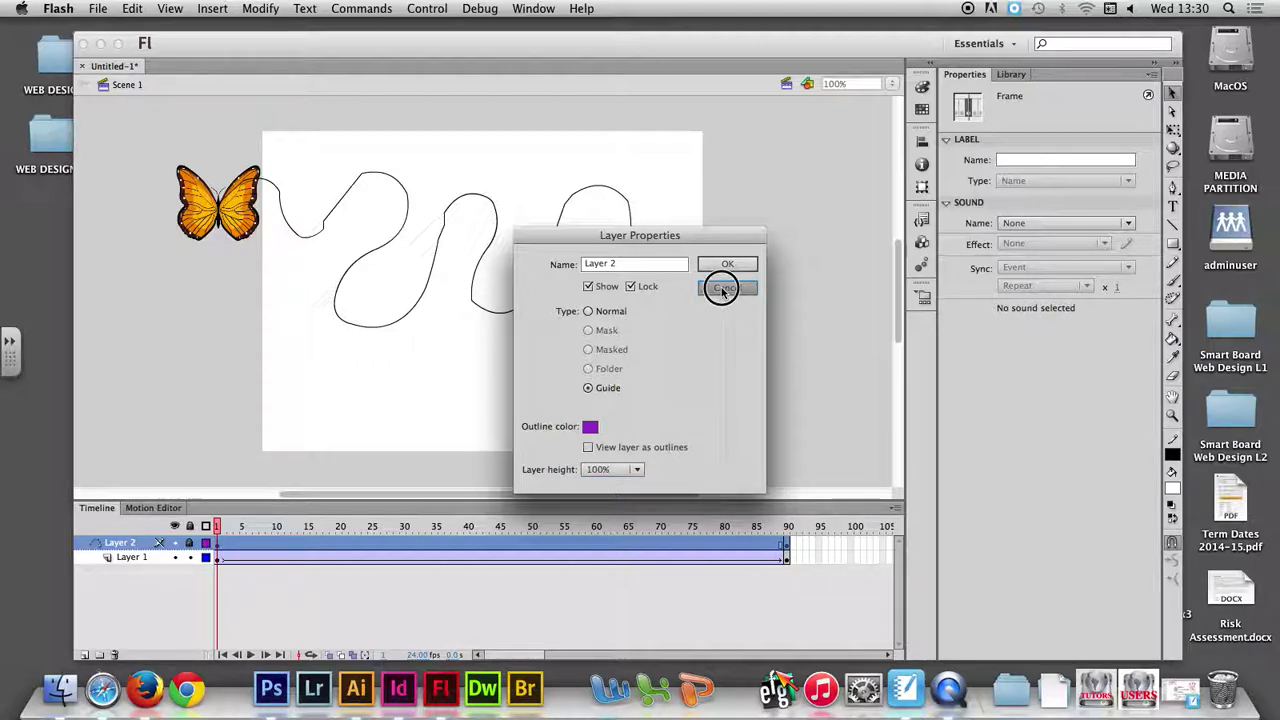
{"action": "left_click", "coordinate": [648, 287]}
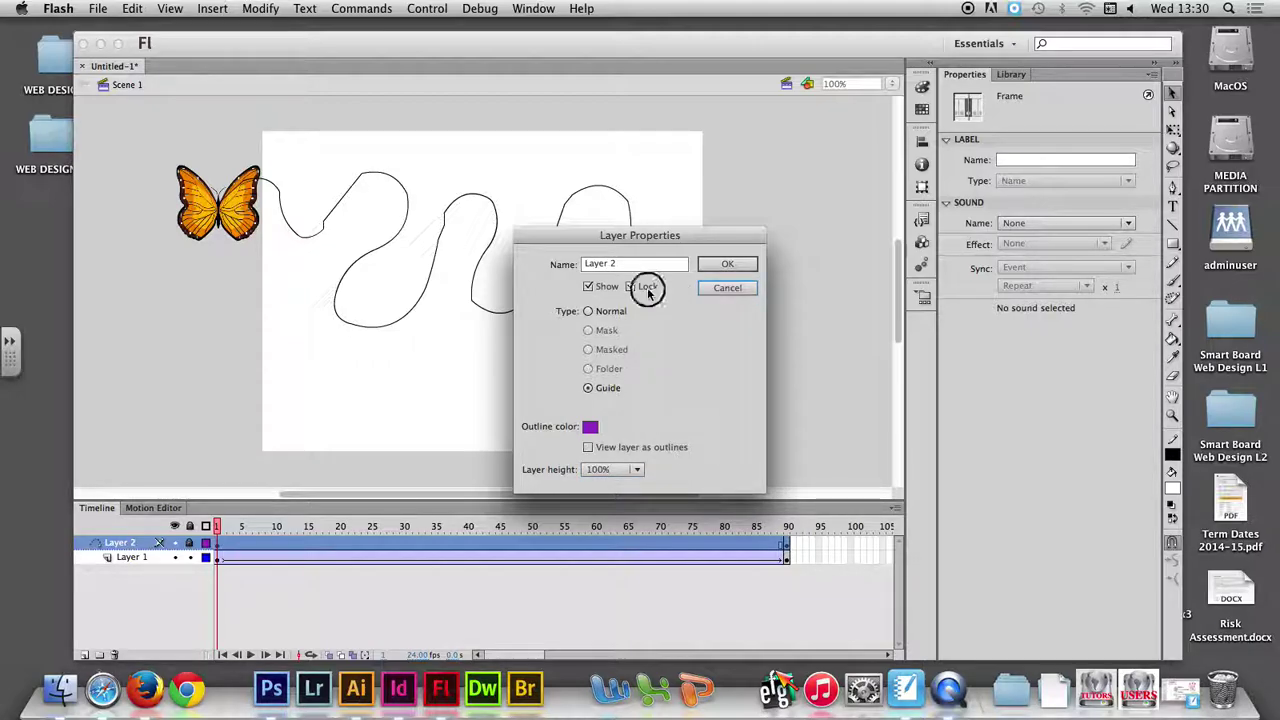
{"action": "left_click", "coordinate": [728, 266]}
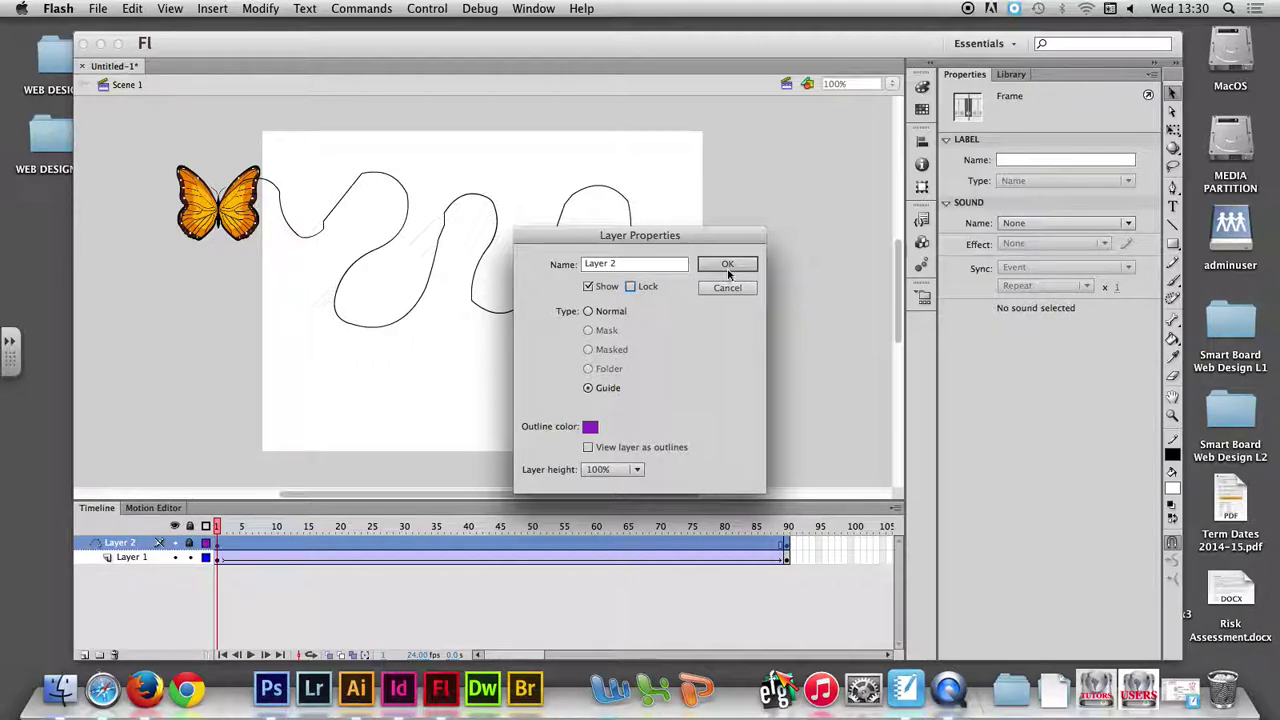
{"action": "left_click", "coordinate": [728, 266]}
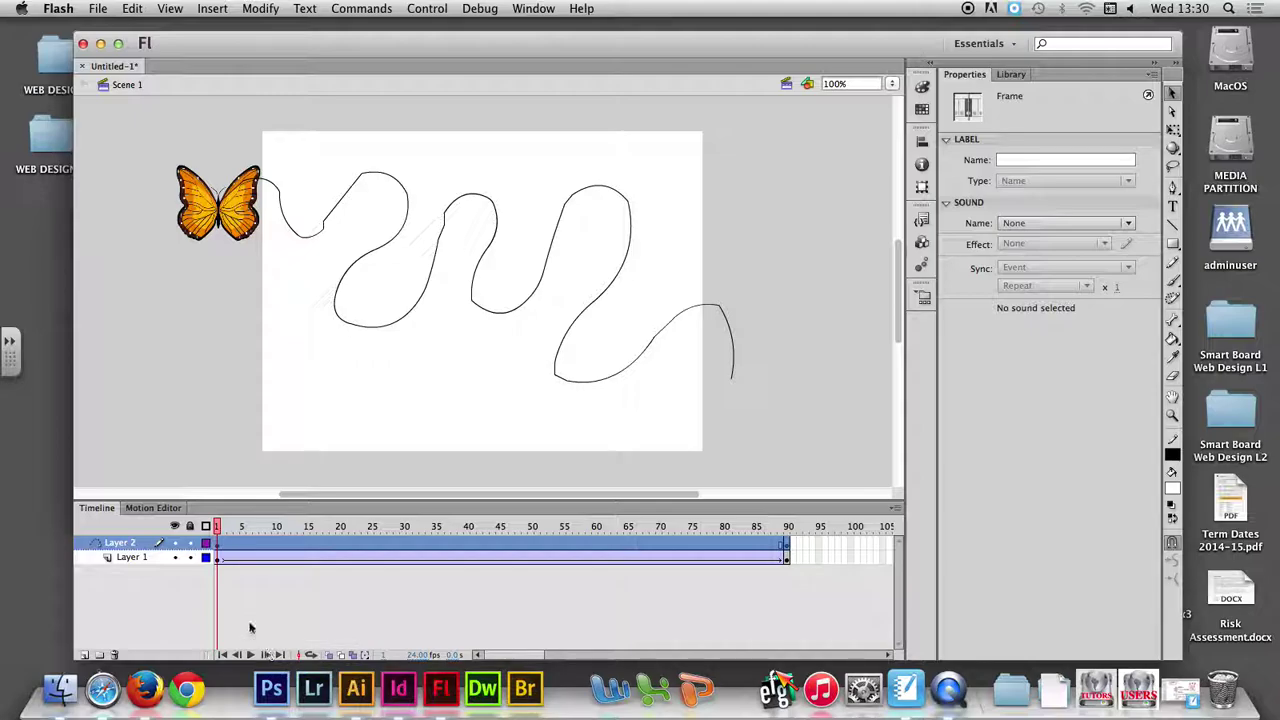
Step: Check the layer type in the properties of Layer 1 and of Layer 2, closing each dialog
{"action": "left_click", "coordinate": [143, 558]}
{"action": "right_click", "coordinate": [143, 562]}
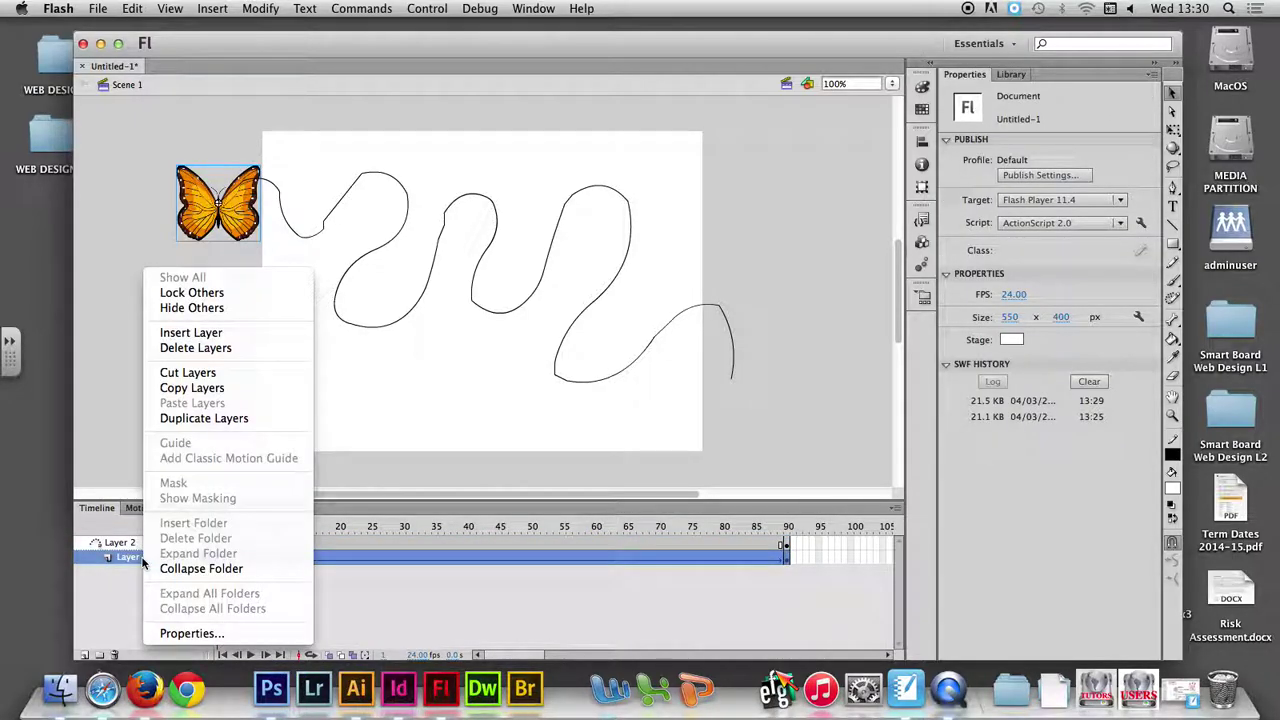
{"action": "left_click", "coordinate": [194, 636]}
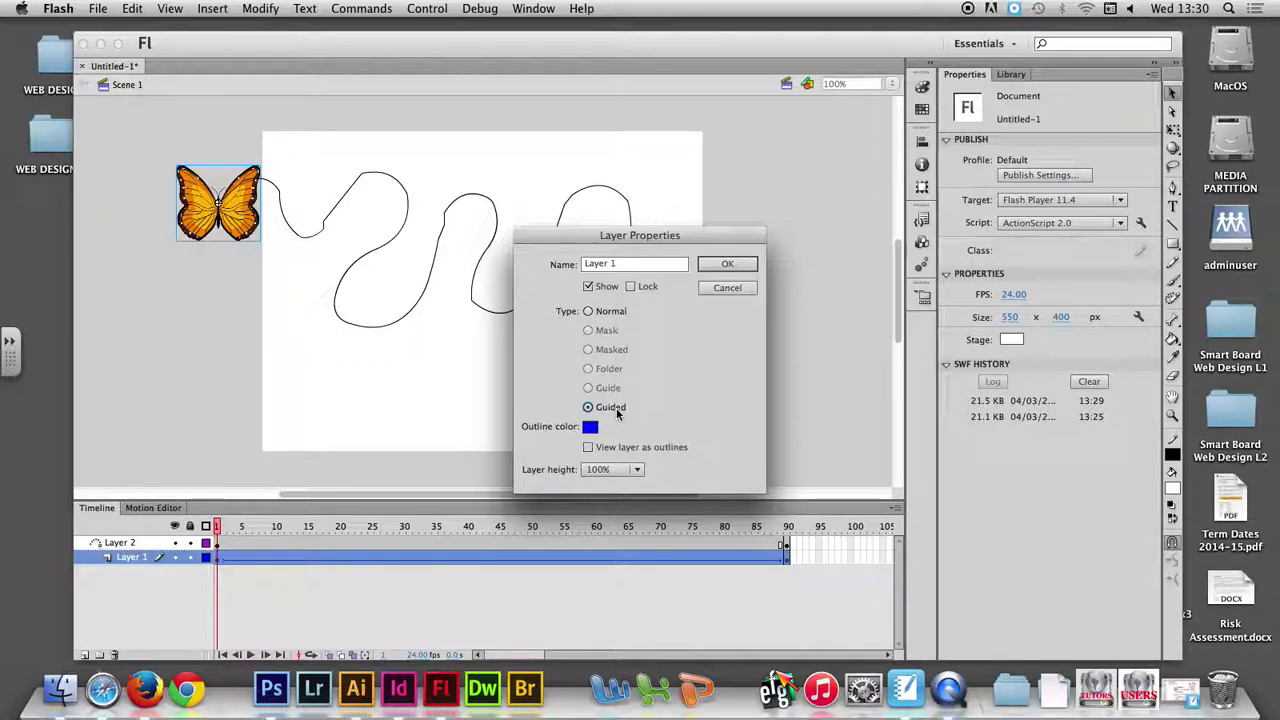
{"action": "left_click", "coordinate": [725, 264]}
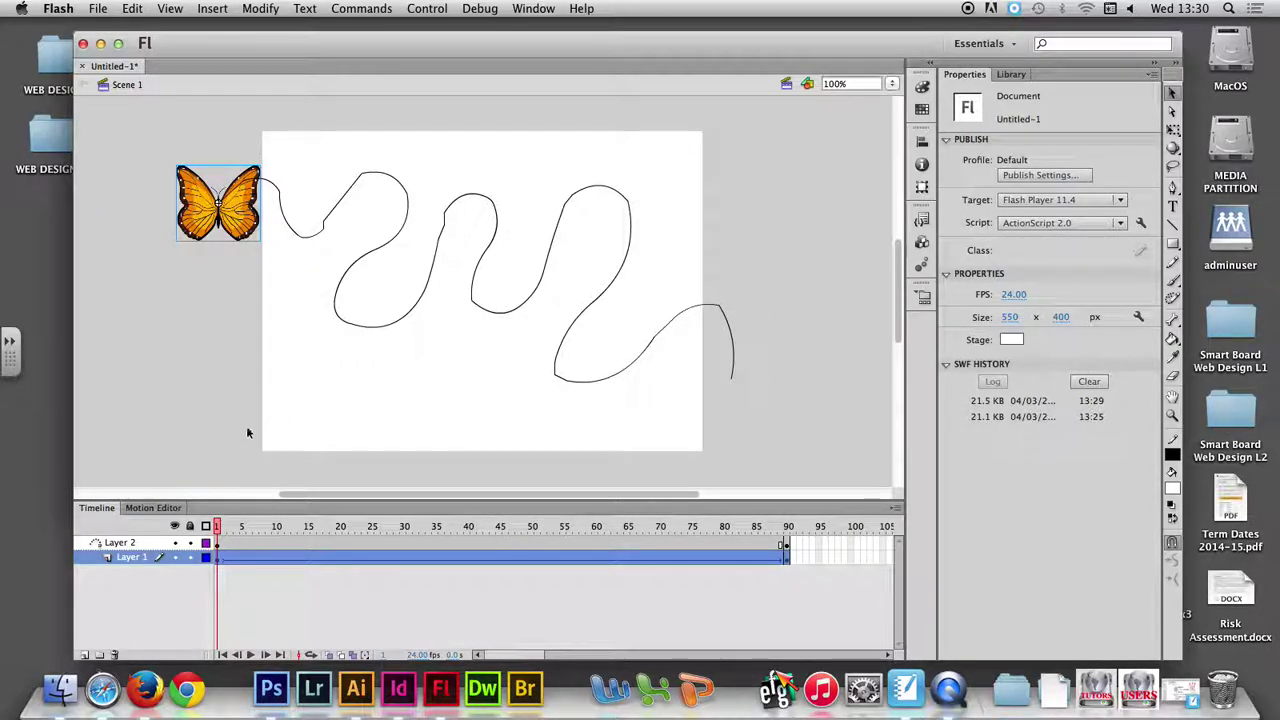
{"action": "left_click", "coordinate": [135, 546]}
{"action": "double_click", "coordinate": [97, 545]}
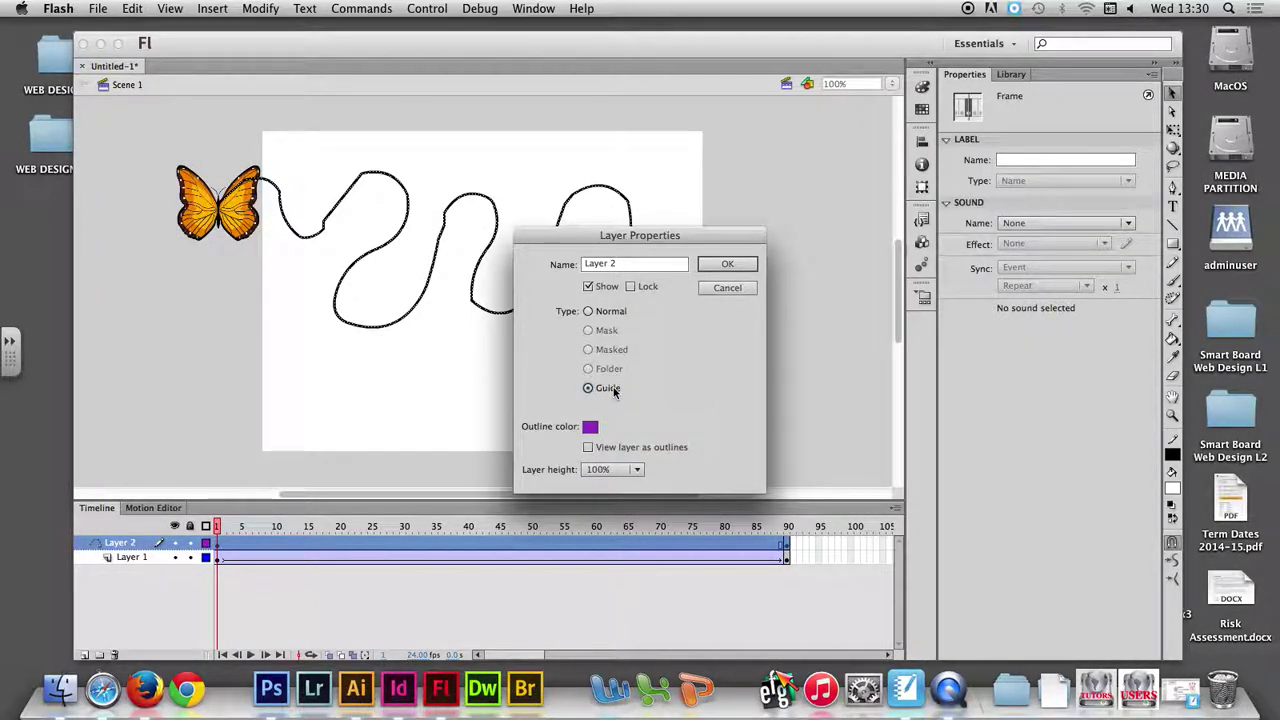
{"action": "left_click", "coordinate": [707, 265]}
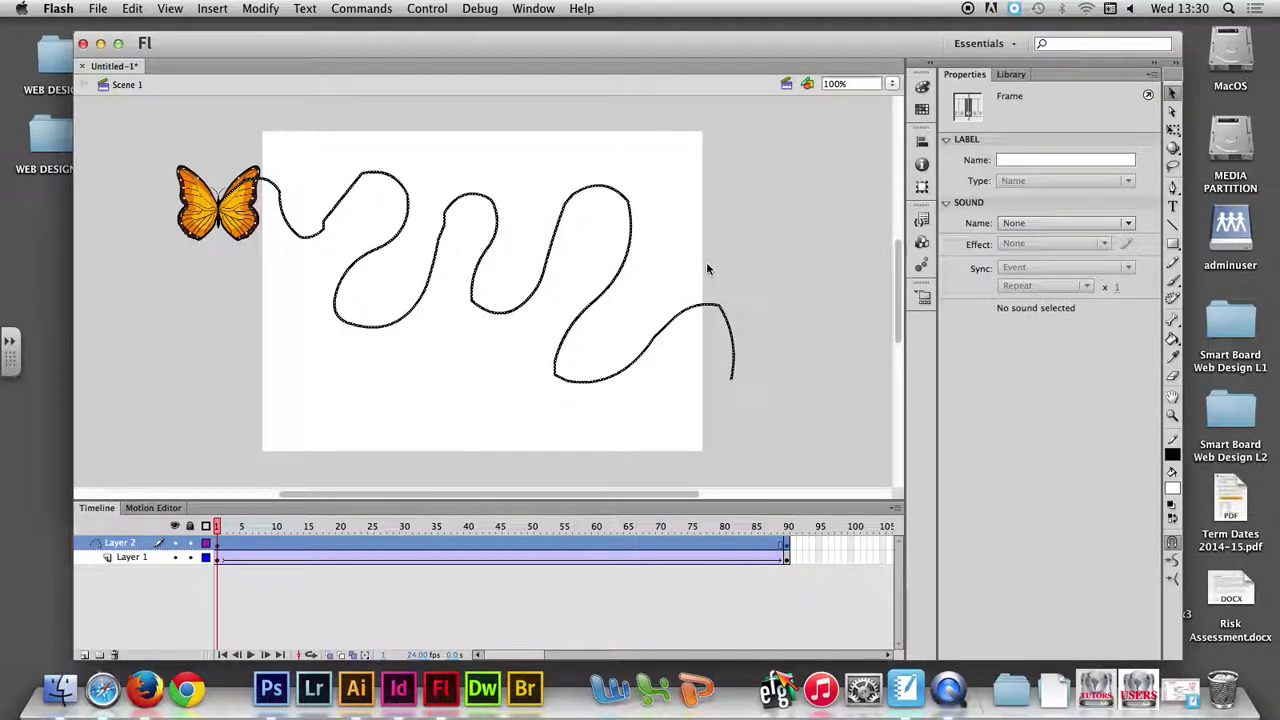